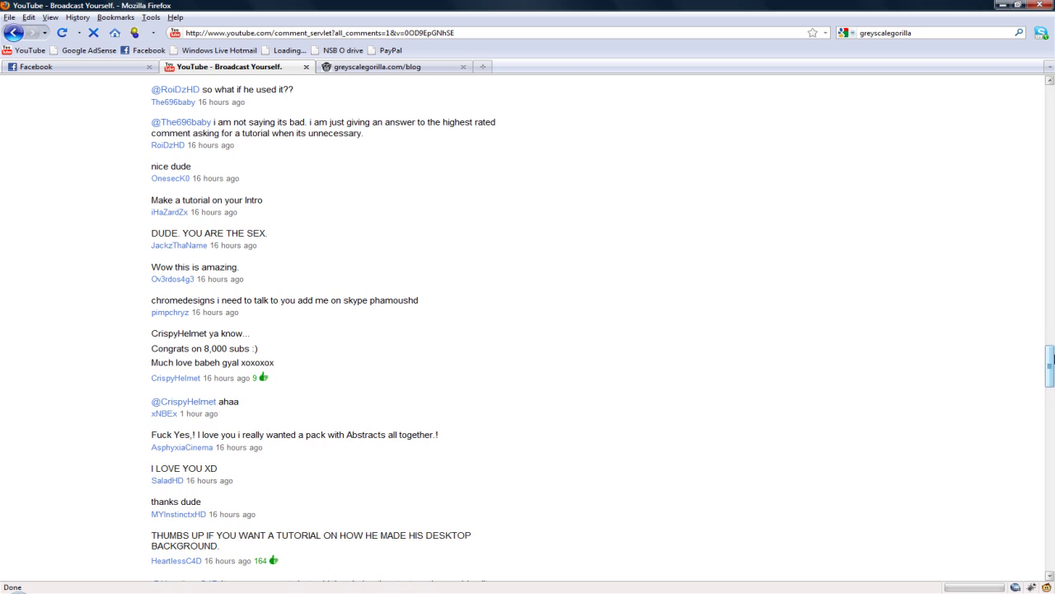
# Look through the video's comments for the request for a tutorial on the desktop background.
pyautogui.moveTo(1051, 360); pyautogui.dragTo(1051, 377)
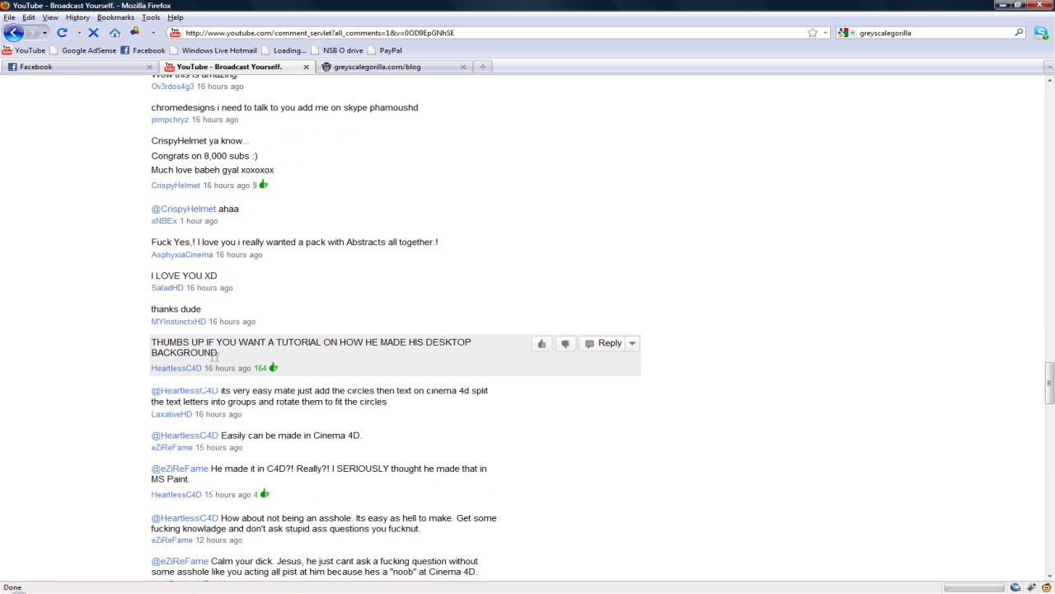
pyautogui.moveTo(218, 355); pyautogui.dragTo(151, 346)
pyautogui.click(148, 345)
pyautogui.moveTo(57, 422); pyautogui.dragTo(113, 222, button='middle')
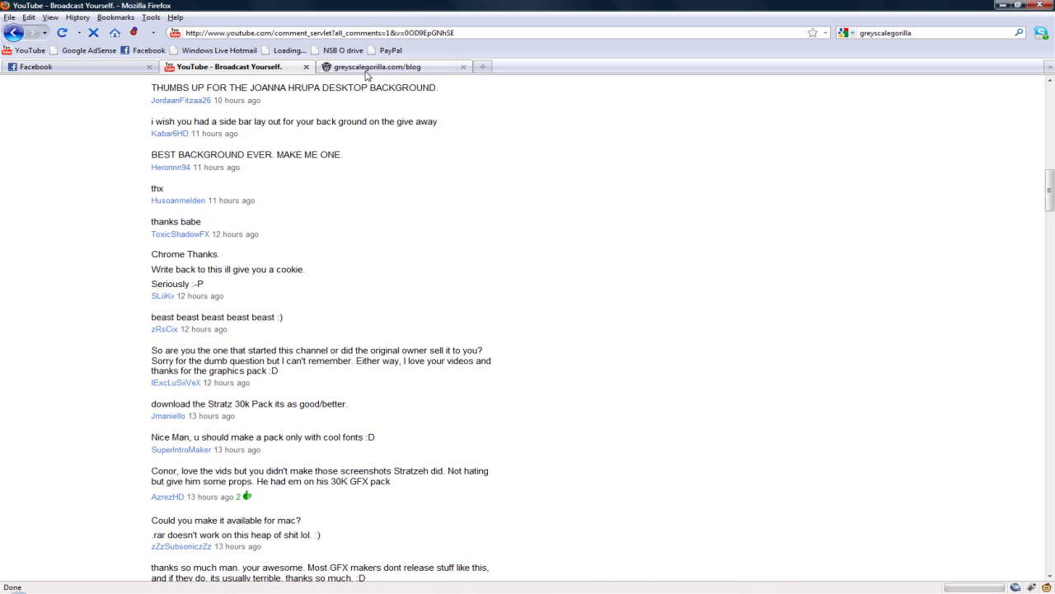
# Switch to the open greyscalegorilla.com/blog page and look over its posts and web address.
pyautogui.click(371, 68)
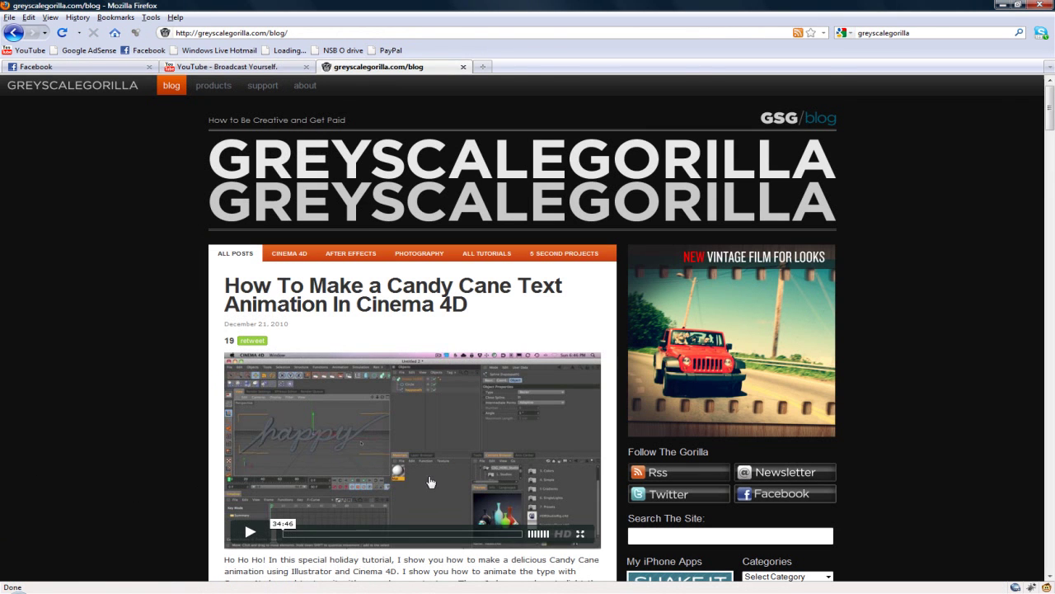
pyautogui.scroll(-15, 430, 480)
pyautogui.scroll(-18, 430, 481)
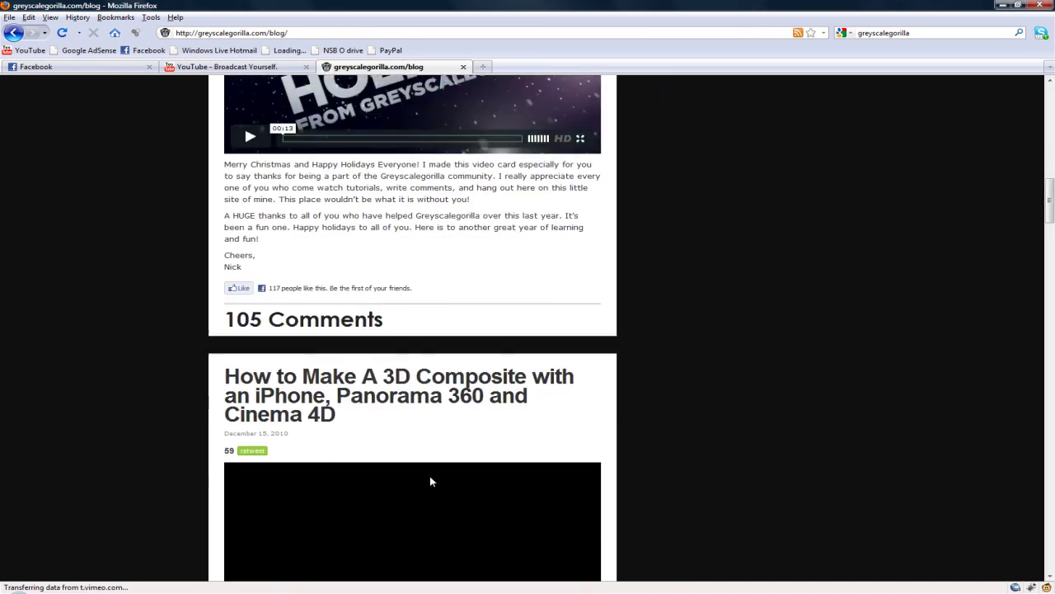
pyautogui.moveTo(1054, 280); pyautogui.dragTo(1052, 99)
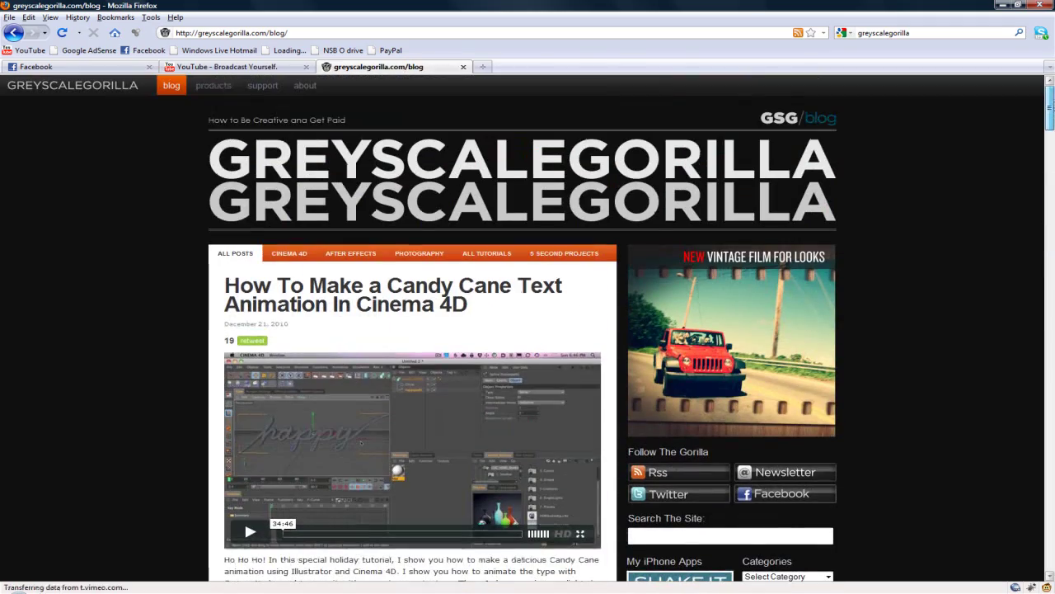
pyautogui.click(245, 33)
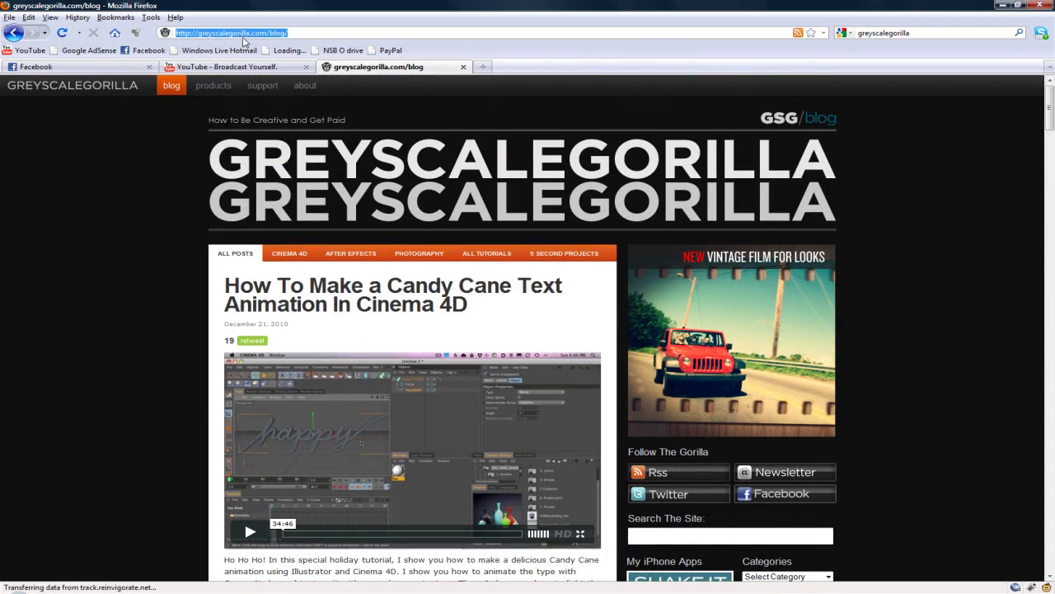
pyautogui.click(245, 33)
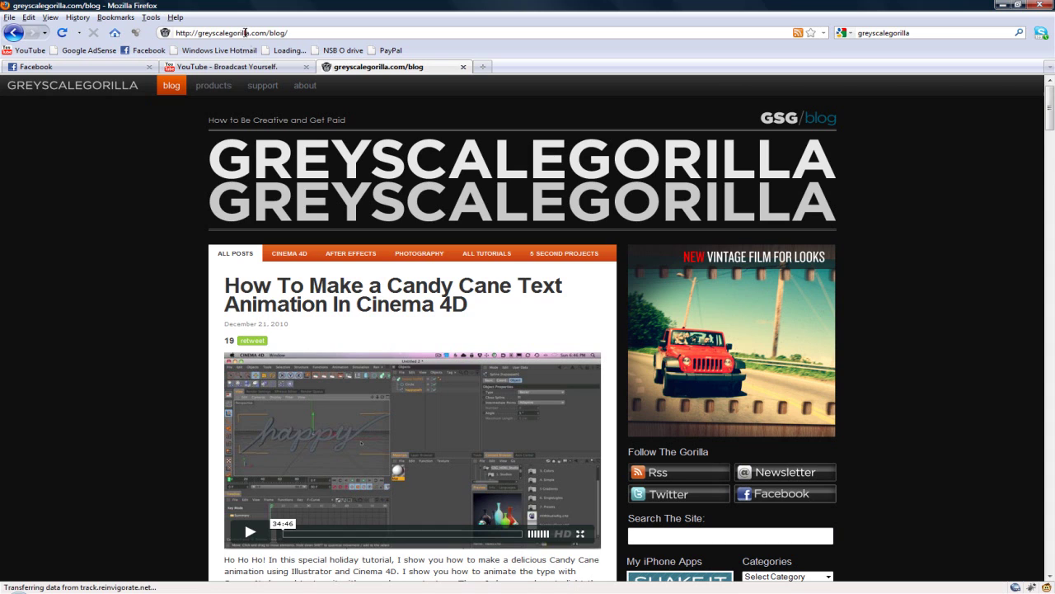
# Open the HDRI Light Kit Pro page from the Greyscalegorilla products and look through its sample renders.
pyautogui.click(196, 89)
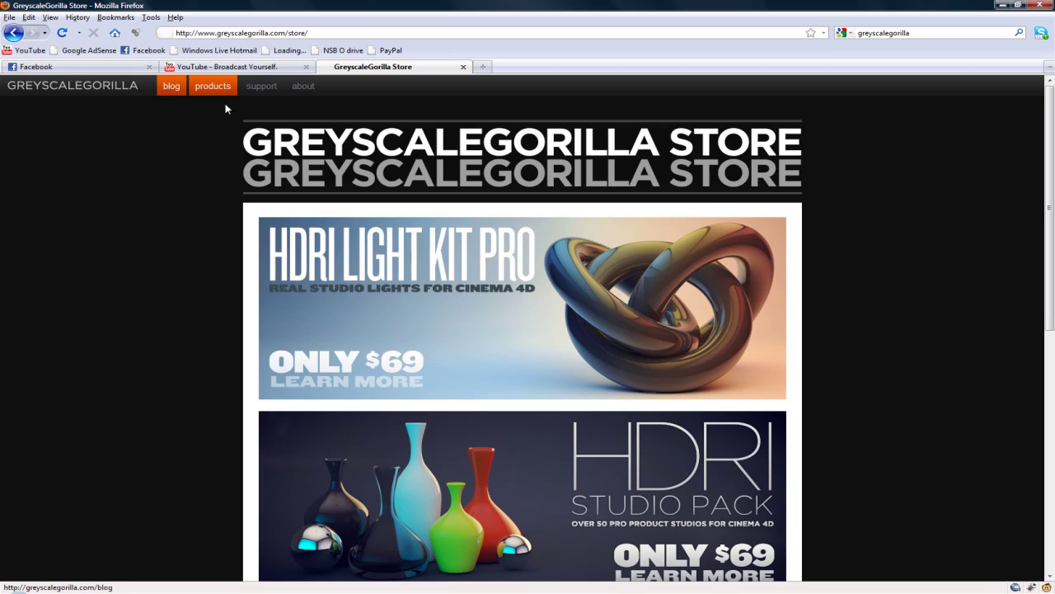
pyautogui.moveTo(1041, 176); pyautogui.dragTo(1044, 257)
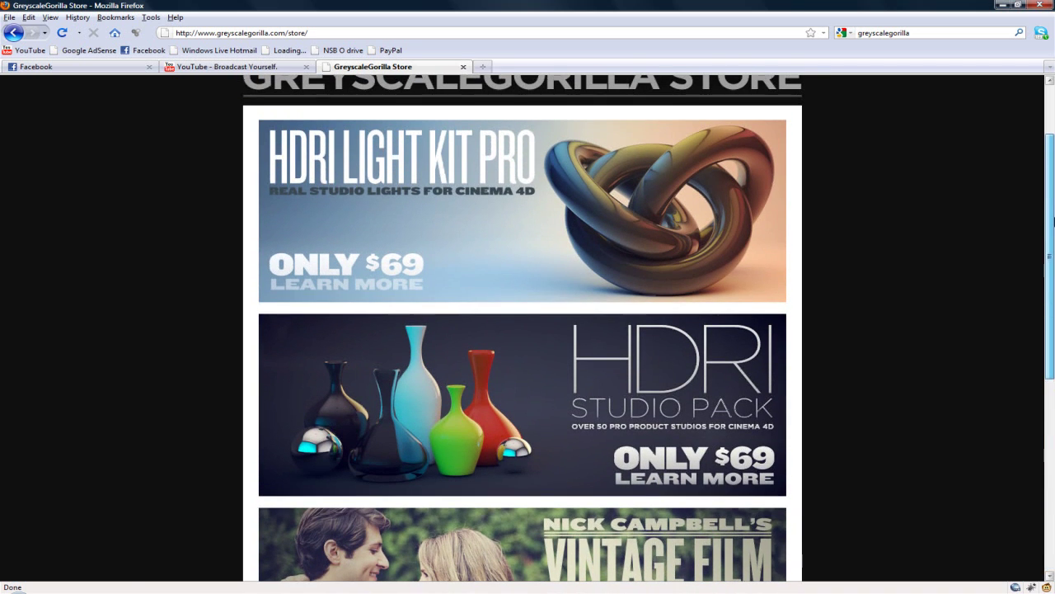
pyautogui.click(429, 232)
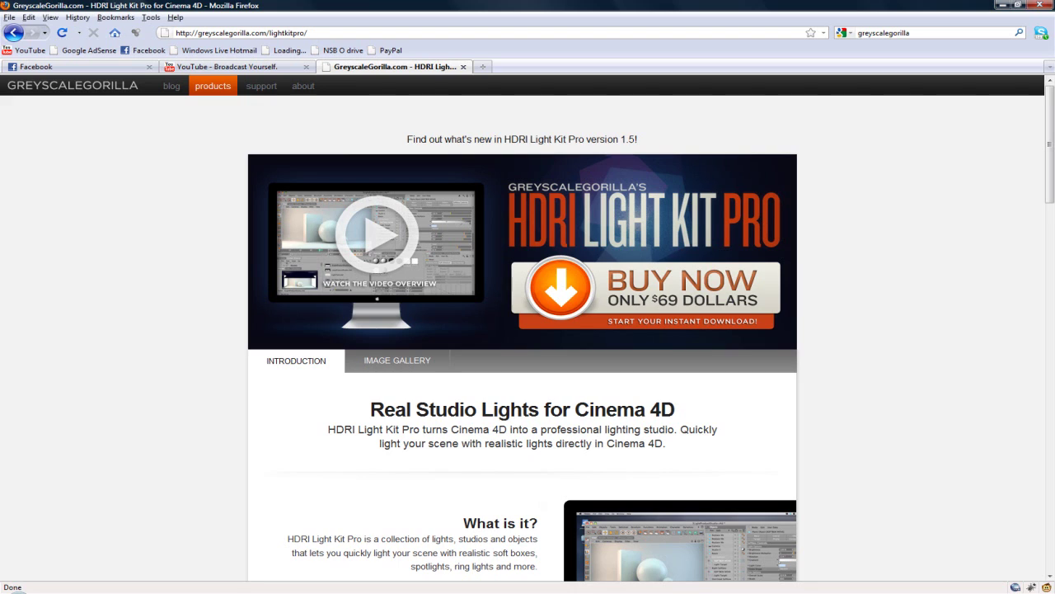
pyautogui.moveTo(1047, 128); pyautogui.dragTo(1044, 443)
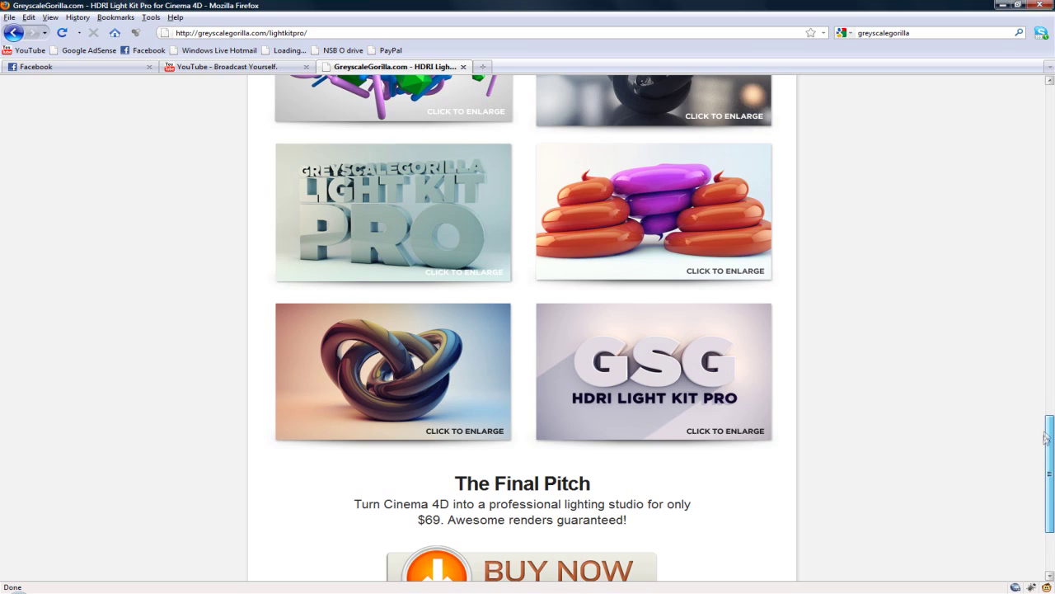
pyautogui.moveTo(1045, 438); pyautogui.dragTo(1035, 93)
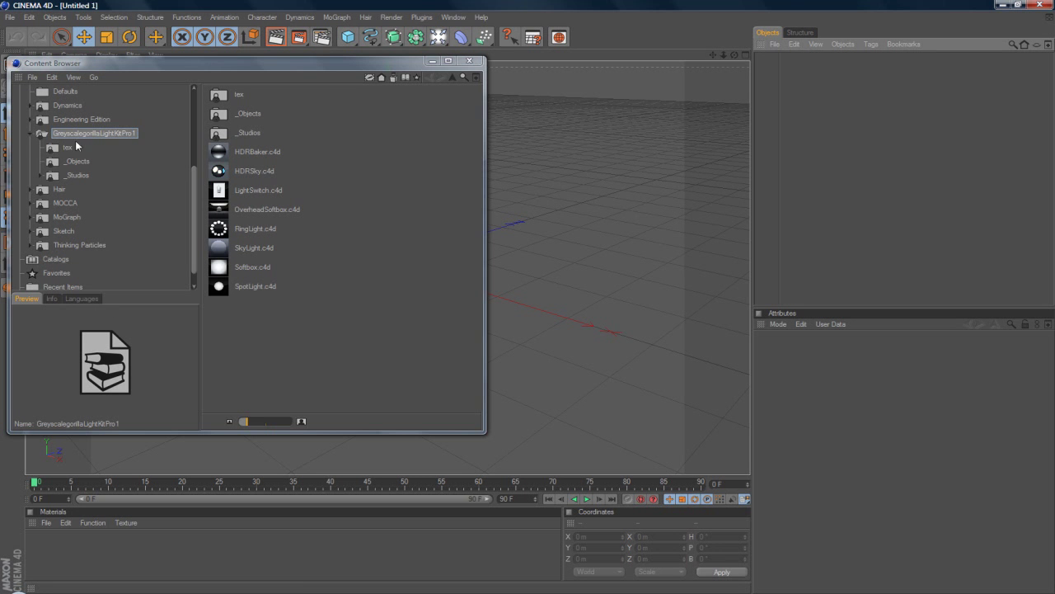
# In CINEMA 4D, load WindowLightStudio.c4d from the GreyscalegorillaLightKitPro1 _Studios folder and minimize the Content Browser.
pyautogui.click(76, 175)
pyautogui.click(224, 267)
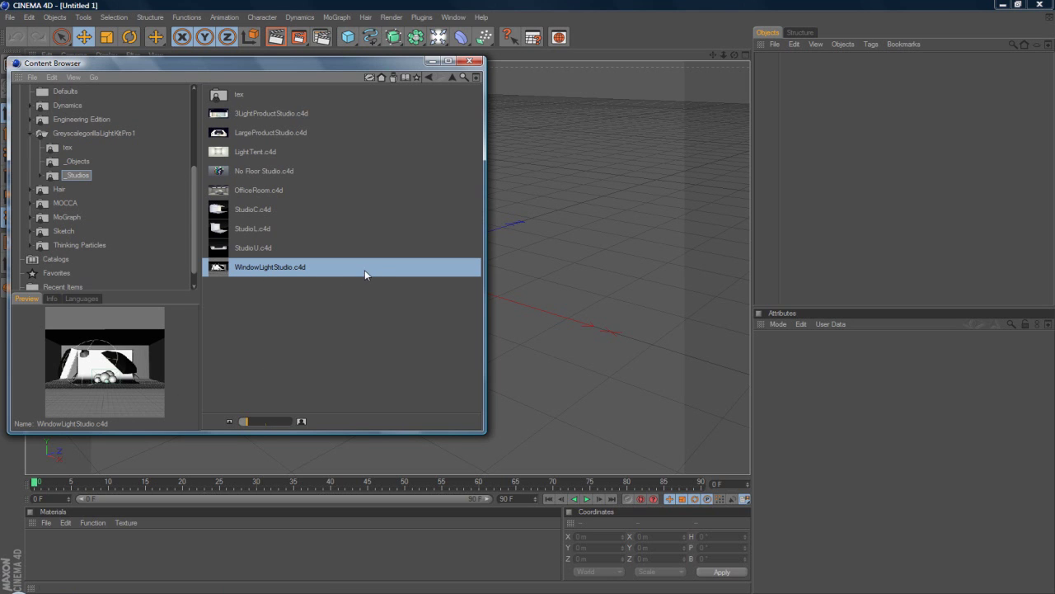
pyautogui.click(433, 61)
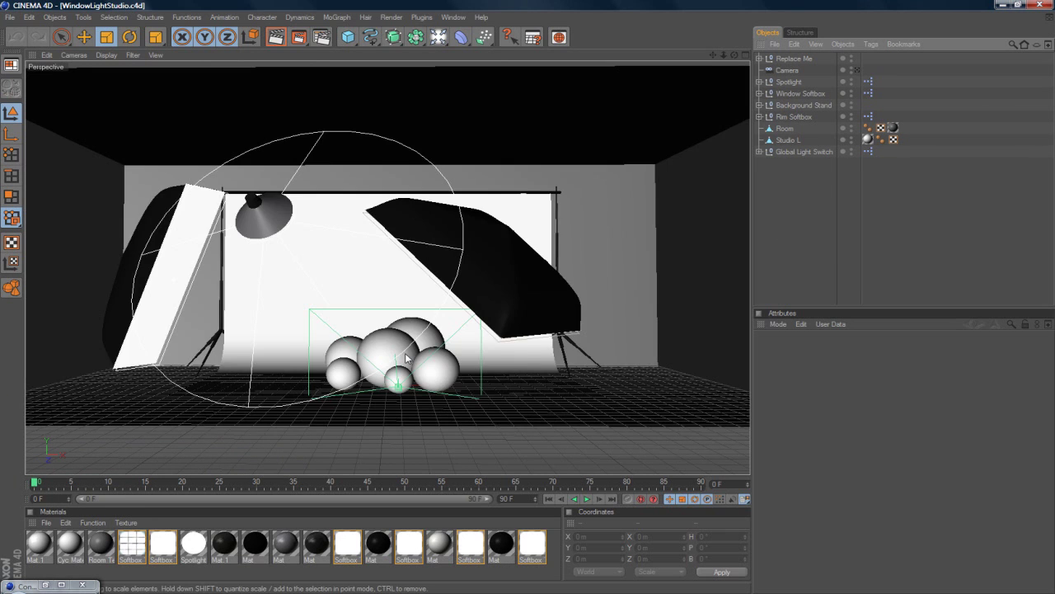
# Add a MoGraph Text Object, enter the creator's first name in capitals as its text and set its depth to 100.
pyautogui.scroll(5, 457, 312)
pyautogui.scroll(4, 455, 307)
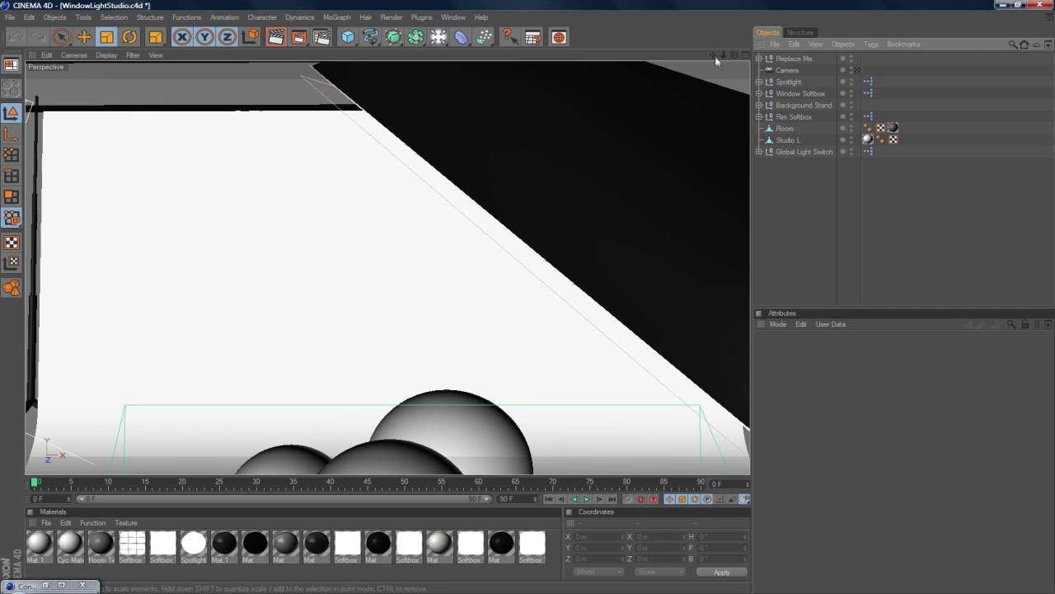
pyautogui.click(336, 17)
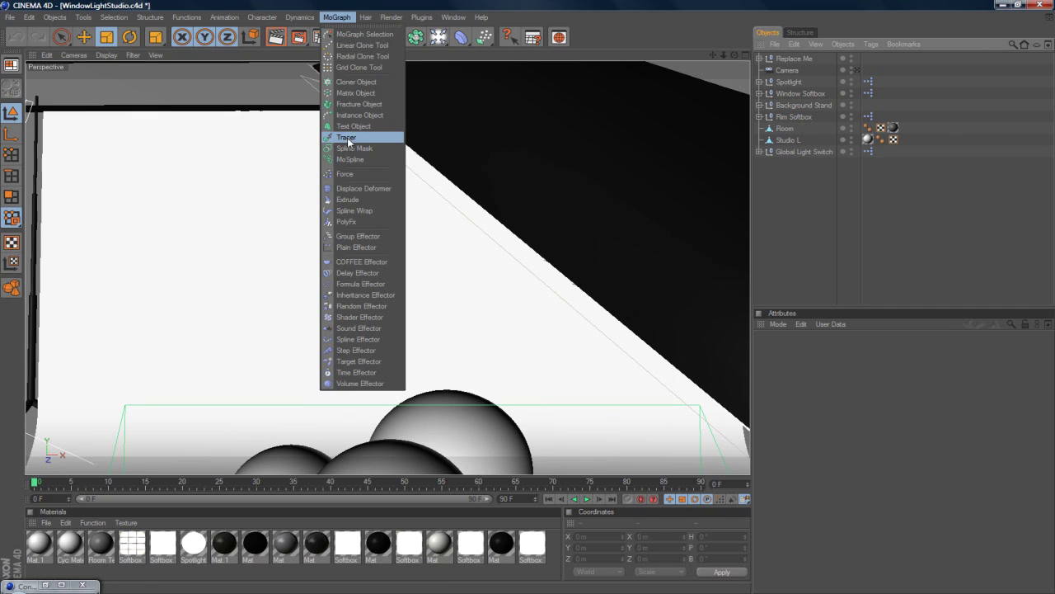
pyautogui.click(353, 127)
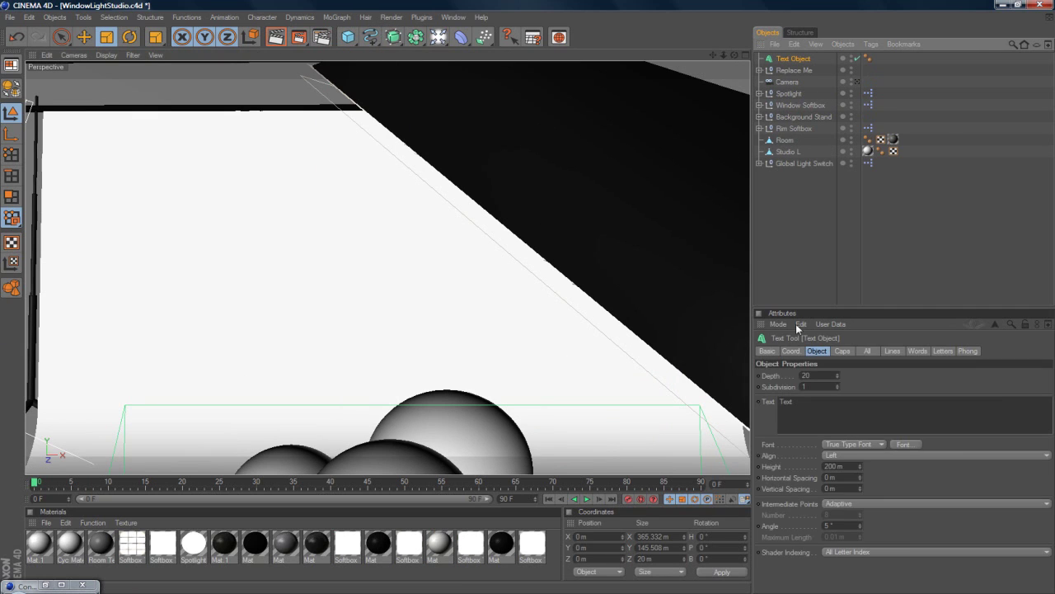
pyautogui.moveTo(802, 402); pyautogui.dragTo(396, 342)
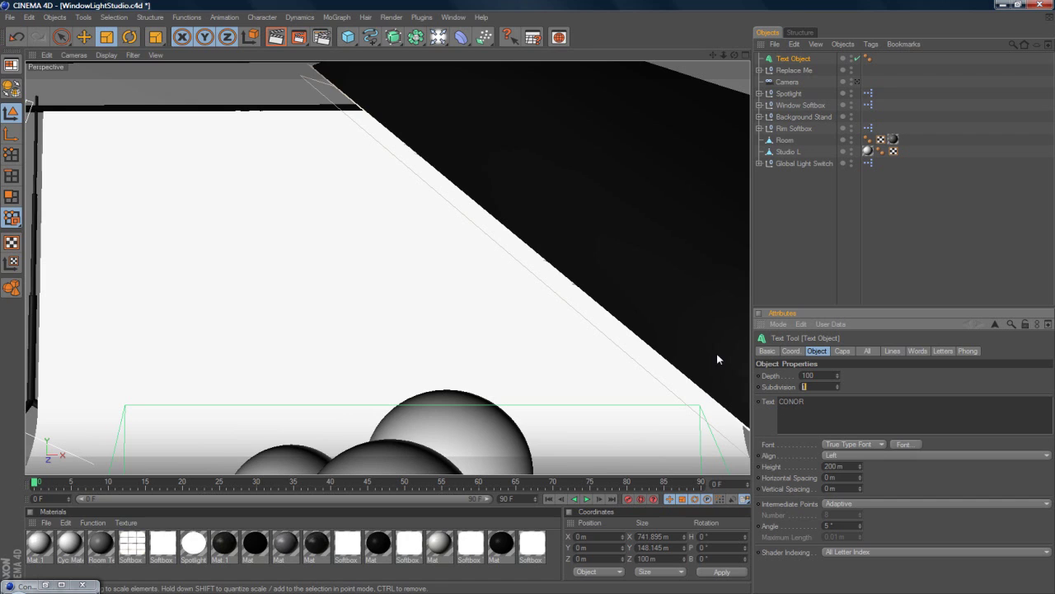
# Set the text object's font to Xirod in the Regular style.
pyautogui.click(902, 445)
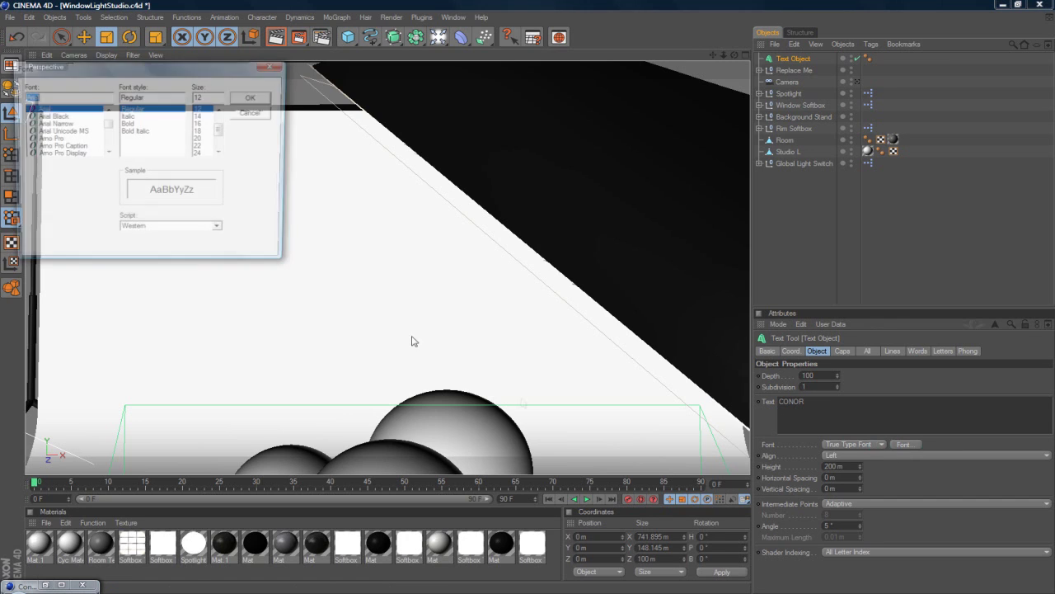
pyautogui.write('Xi')
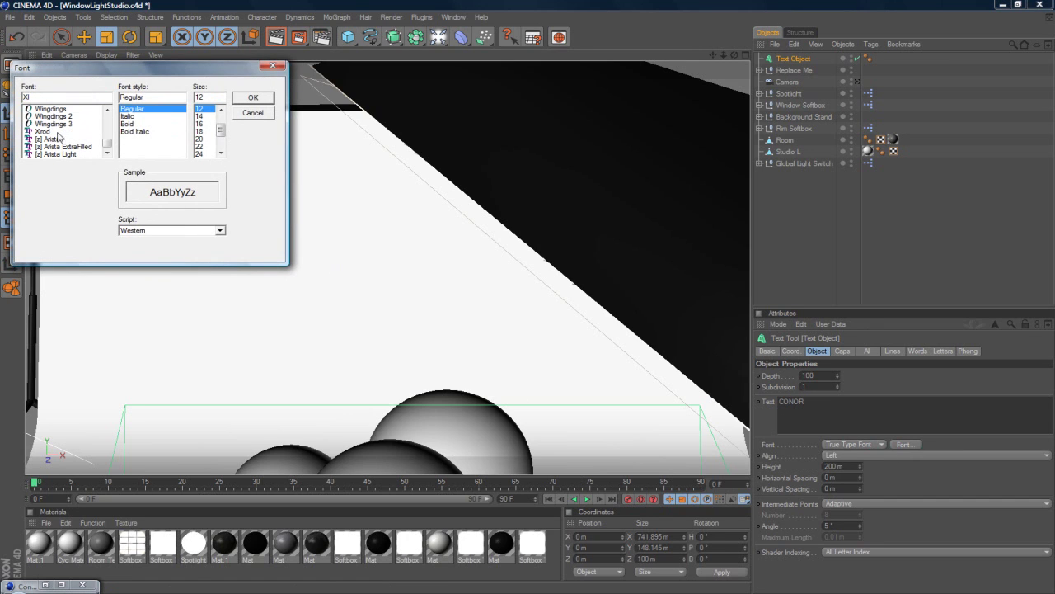
pyautogui.click(49, 132)
pyautogui.click(254, 97)
# Move the text object above the group of spheres, to about X -470 m and Y 583 m.
pyautogui.scroll(-5, 387, 332)
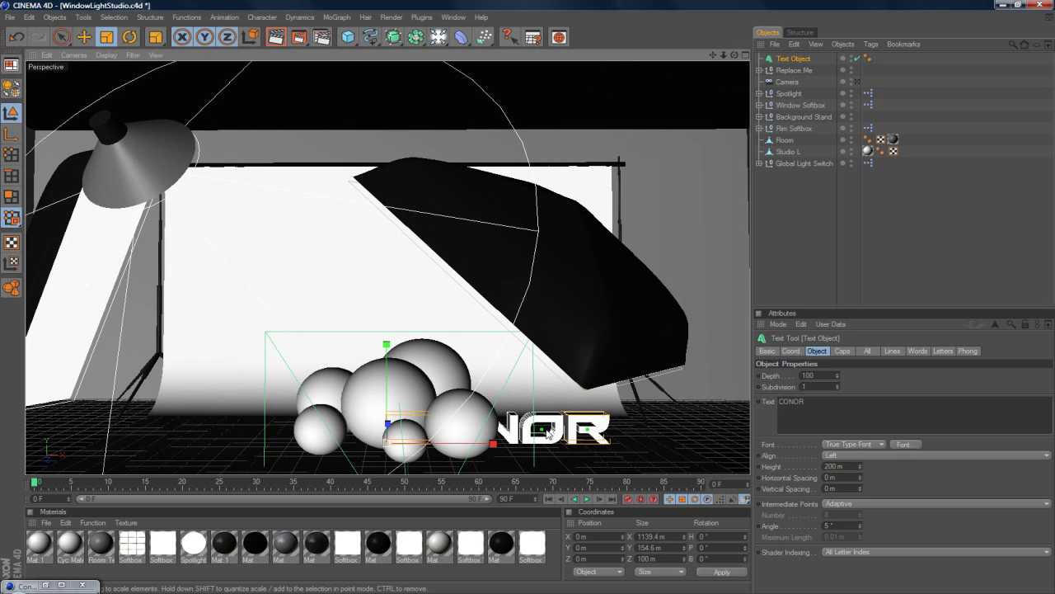
pyautogui.press('e')
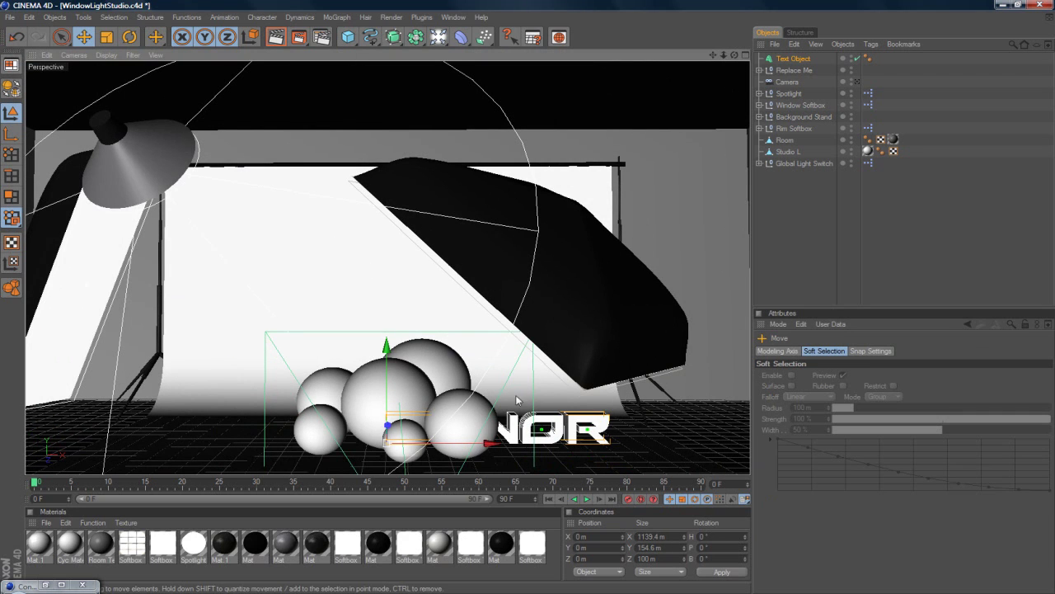
pyautogui.moveTo(485, 446); pyautogui.dragTo(381, 443)
pyautogui.moveTo(273, 365); pyautogui.dragTo(283, 259)
# Using the Right view, move the text forward along Z to about -367 m, above the front spheres, and return to the Perspective view.
pyautogui.middleClick(306, 279)
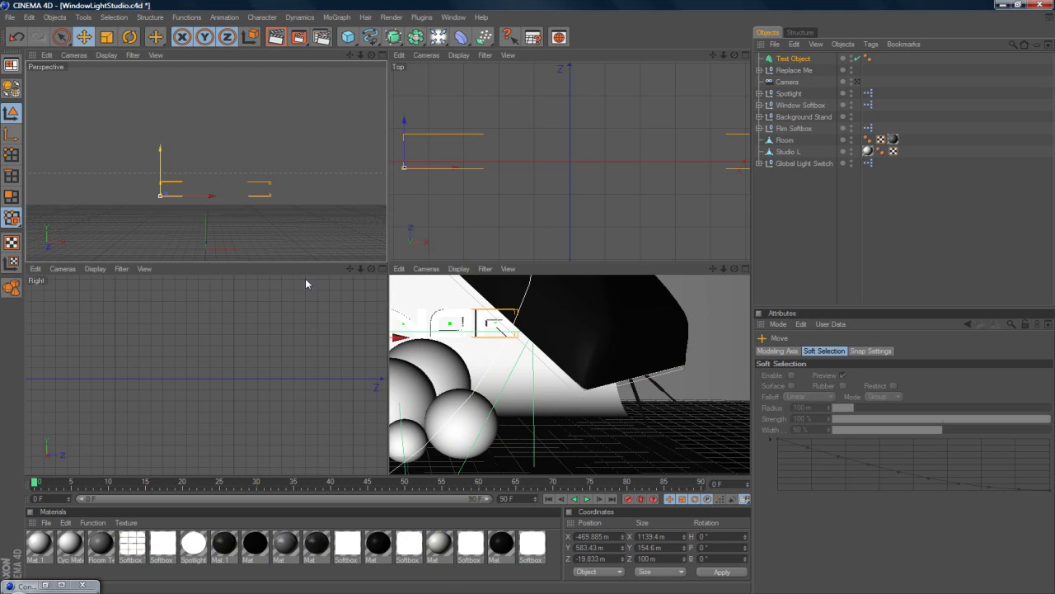
pyautogui.middleClick(185, 314)
pyautogui.scroll(-10, 295, 318)
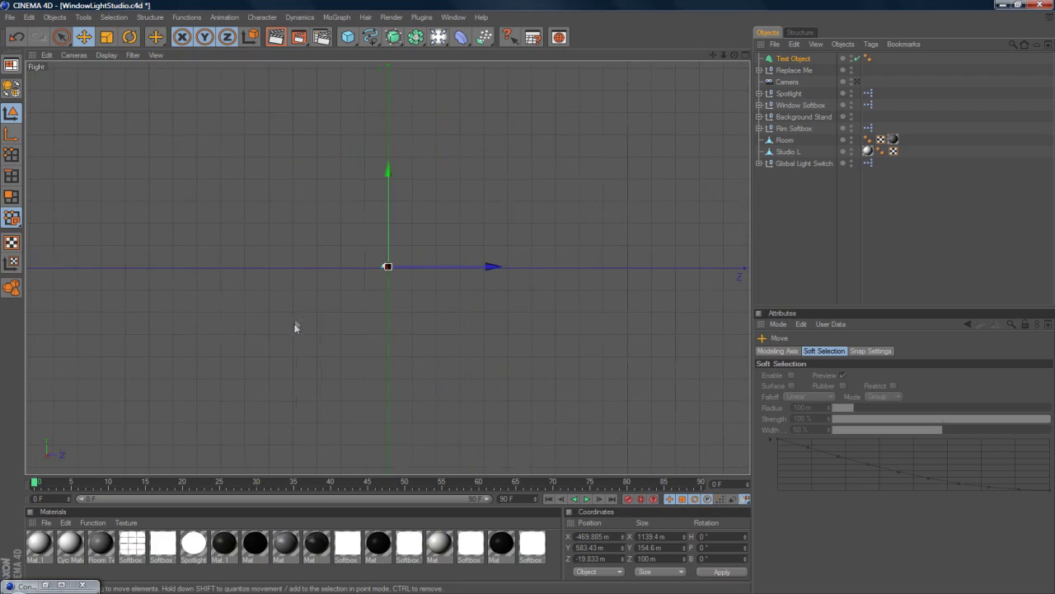
pyautogui.scroll(10, 365, 266)
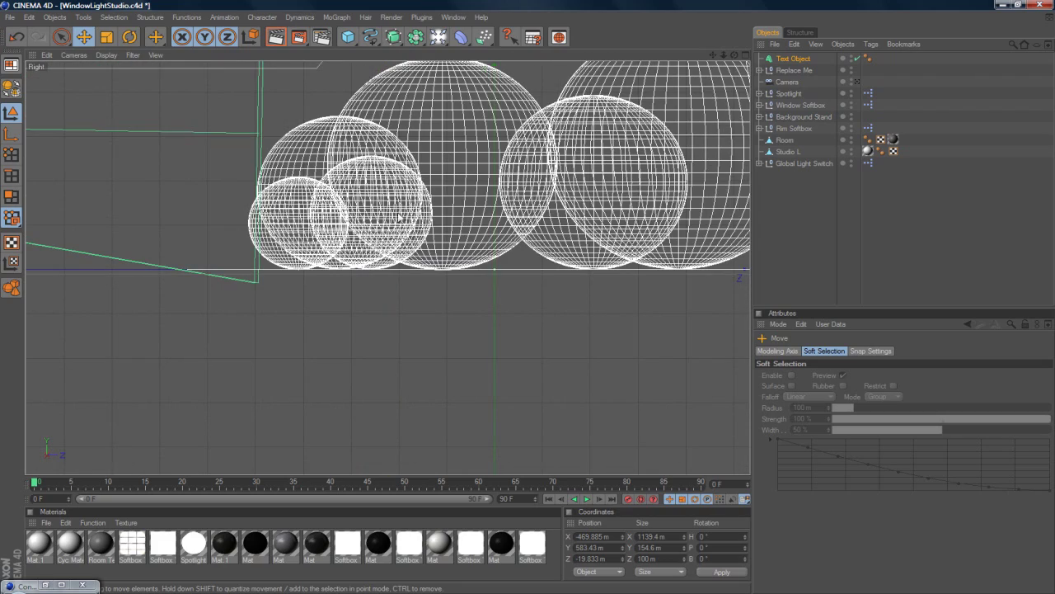
pyautogui.scroll(-8, 398, 216)
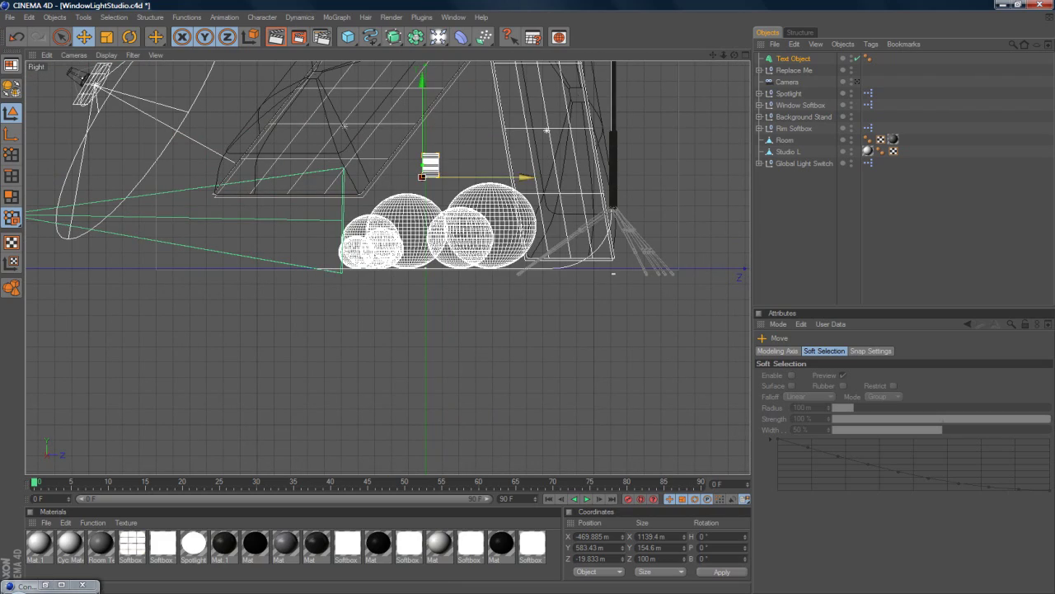
pyautogui.moveTo(403, 186); pyautogui.dragTo(344, 186)
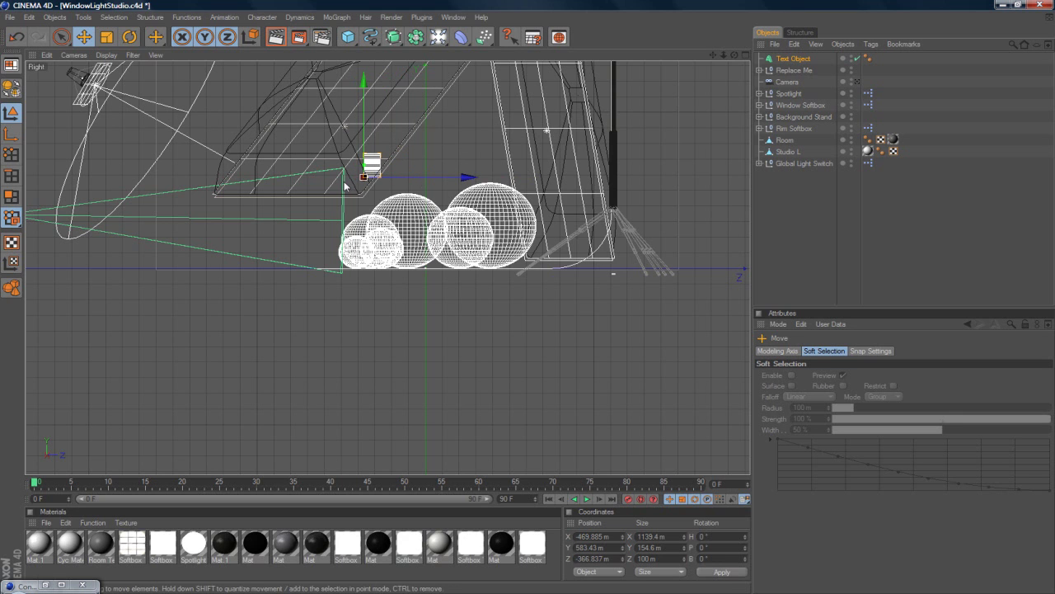
pyautogui.middleClick(345, 187)
pyautogui.middleClick(224, 193)
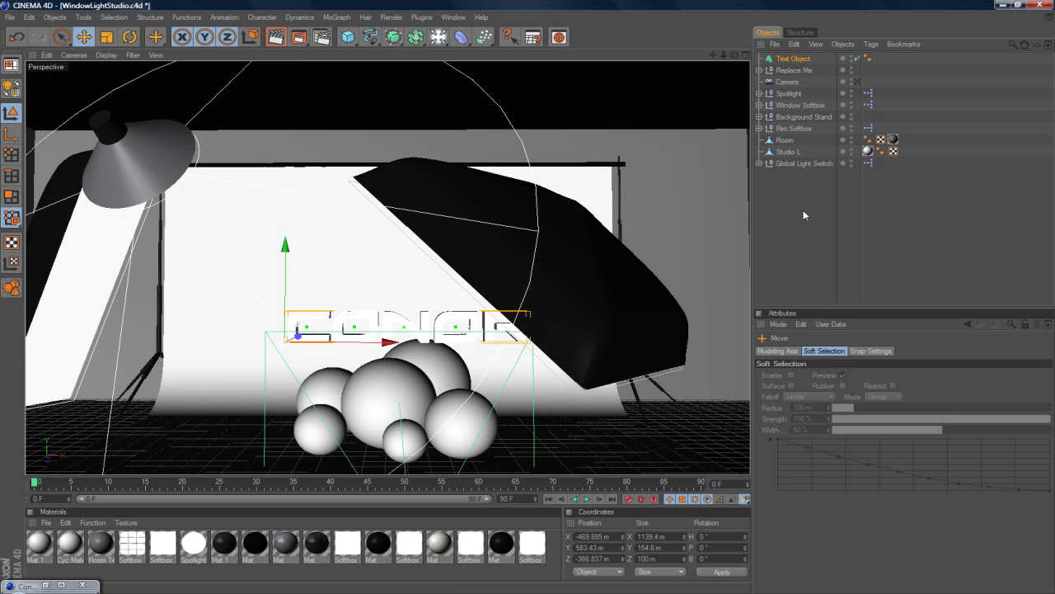
# Add a MoGraph Rigid Body tag to the Text Object.
pyautogui.click(803, 210)
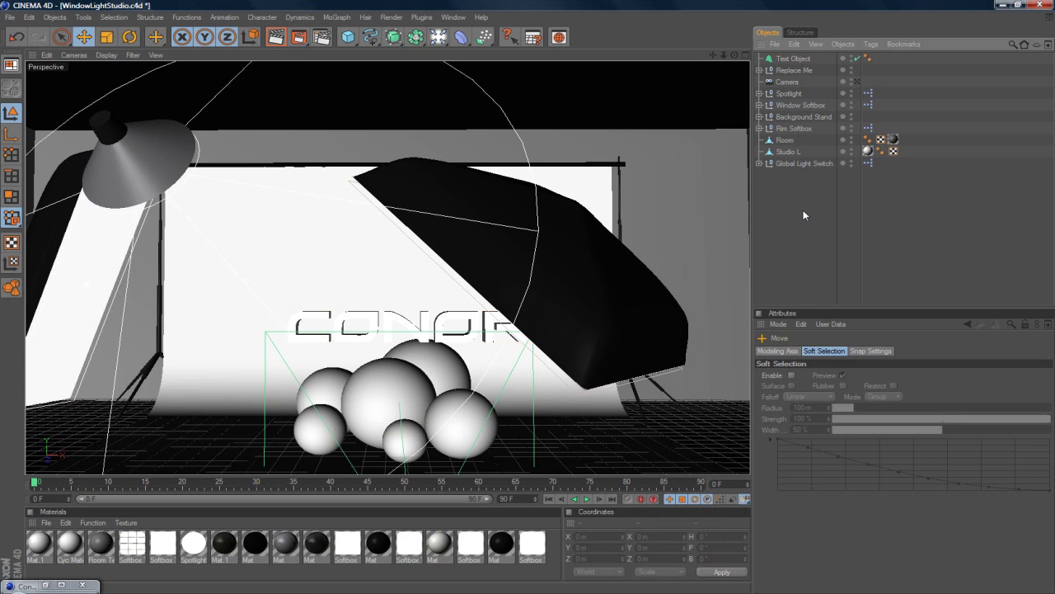
pyautogui.rightClick(793, 59)
pyautogui.moveTo(907, 135)
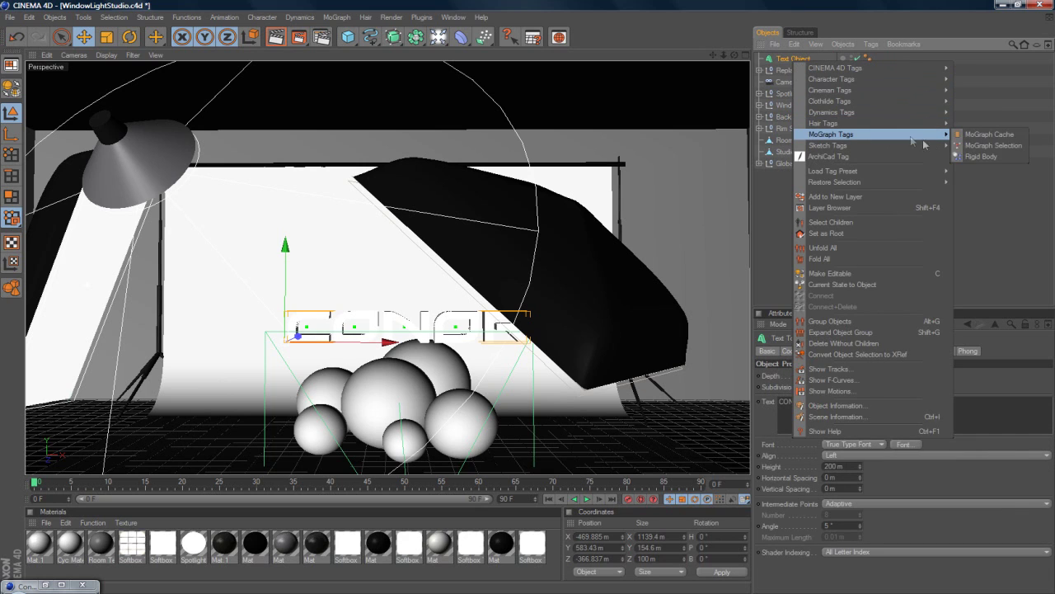
pyautogui.click(979, 157)
# Expand the Replace Me group and copy the Rigid Body tag to all six spheres, Room and Studio L.
pyautogui.click(779, 71)
pyautogui.click(760, 70)
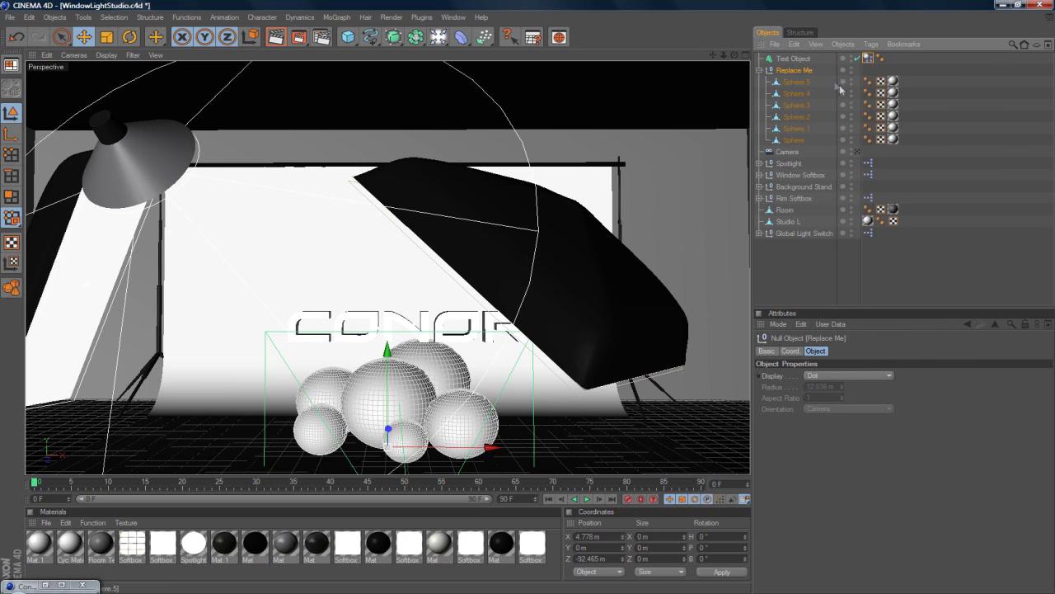
pyautogui.keyDown('ctrl'); pyautogui.moveTo(900, 81); pyautogui.dragTo(907, 97); pyautogui.keyUp('ctrl')
pyautogui.keyDown('ctrl'); pyautogui.moveTo(906, 93); pyautogui.dragTo(908, 105); pyautogui.keyUp('ctrl')
pyautogui.keyDown('ctrl'); pyautogui.moveTo(907, 105); pyautogui.dragTo(908, 117); pyautogui.keyUp('ctrl')
pyautogui.keyDown('ctrl'); pyautogui.moveTo(907, 117); pyautogui.dragTo(905, 129); pyautogui.keyUp('ctrl')
pyautogui.keyDown('ctrl'); pyautogui.moveTo(905, 129); pyautogui.dragTo(909, 210); pyautogui.keyUp('ctrl')
pyautogui.click(916, 260)
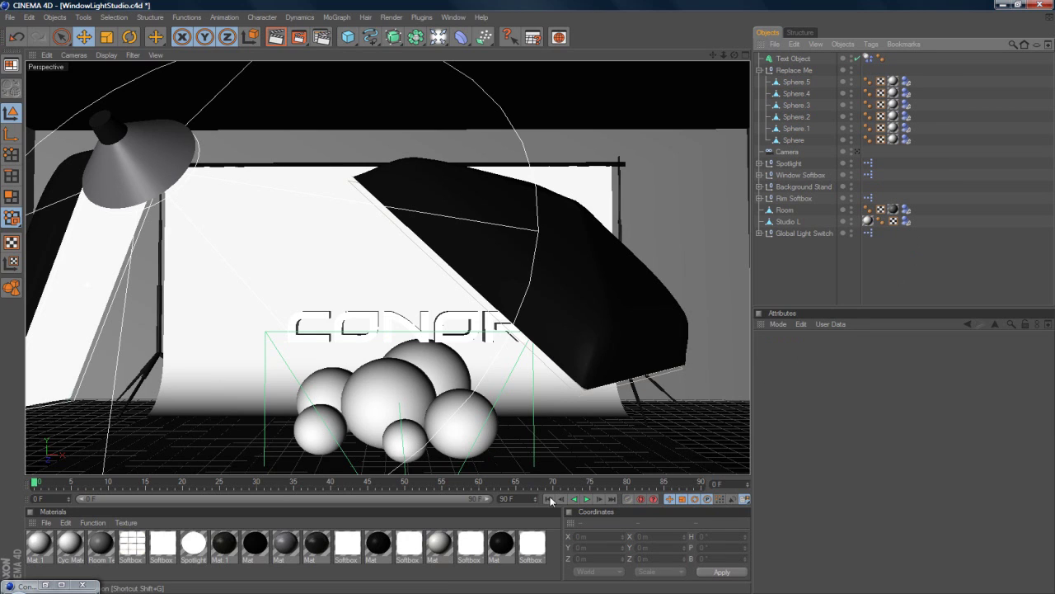
# Play the rigid body simulation up to frame 25 and frame the letters and spheres in a close view.
pyautogui.click(585, 500)
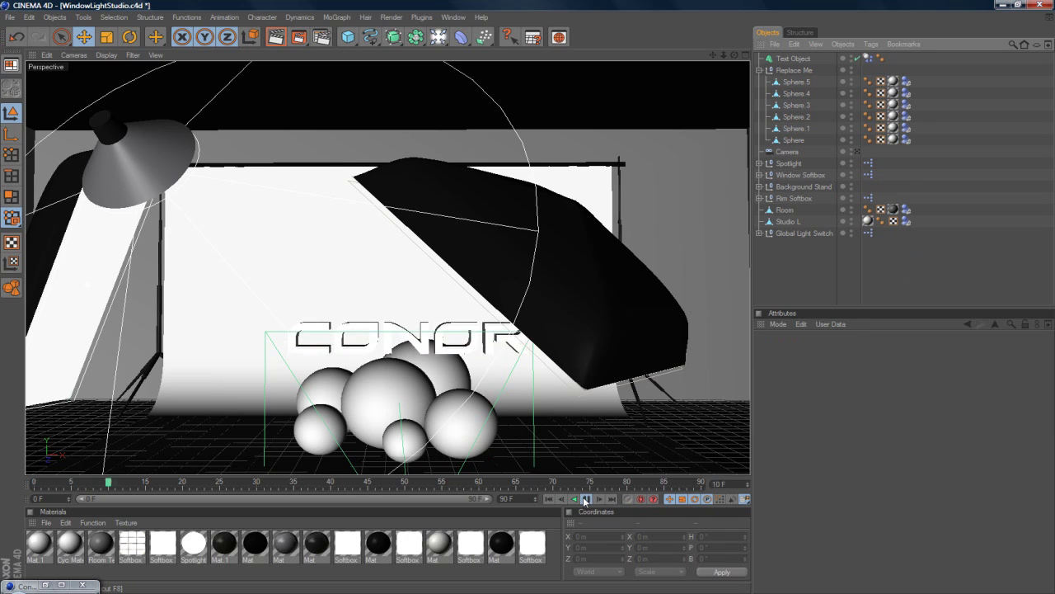
pyautogui.scroll(3, 483, 397)
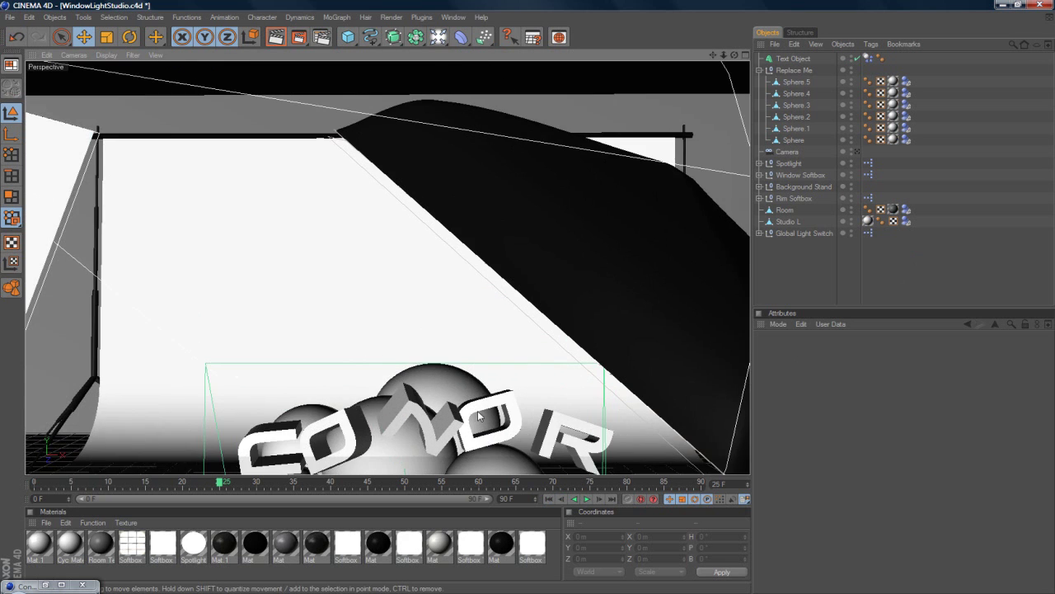
pyautogui.moveTo(714, 55); pyautogui.dragTo(713, 3)
pyautogui.scroll(2, 656, 159)
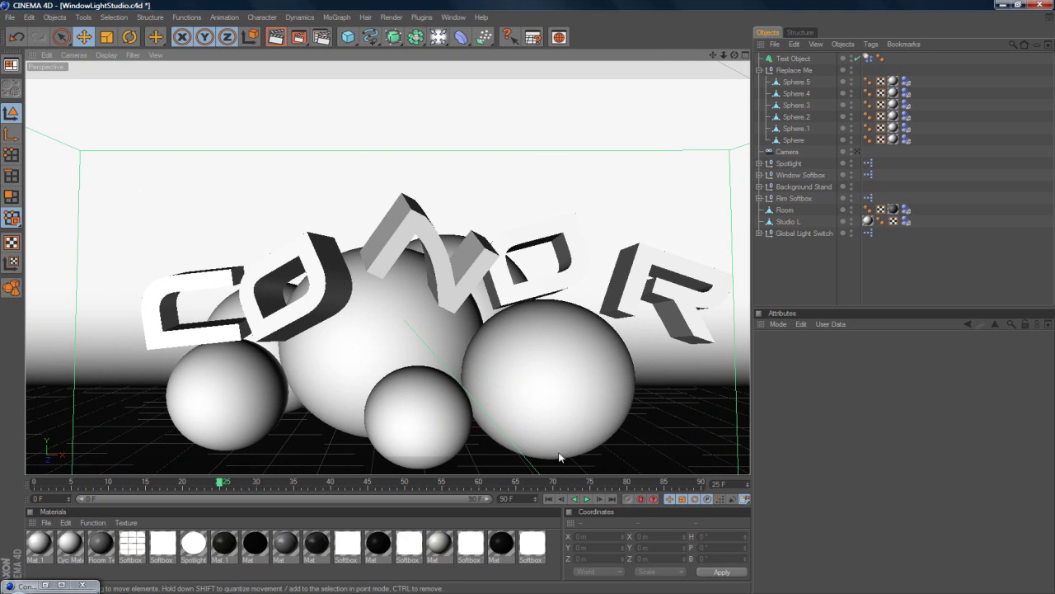
# Rewind the rigid body simulation to the start, replay it and stop at frame 24 with the letters resting on the spheres.
pyautogui.click(549, 499)
pyautogui.click(587, 499)
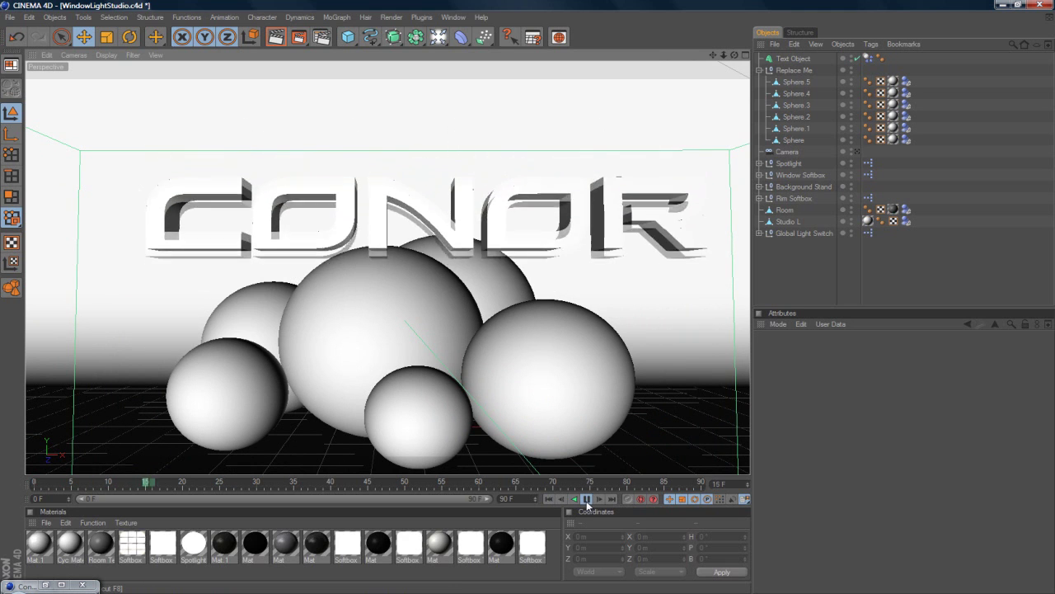
pyautogui.click(586, 499)
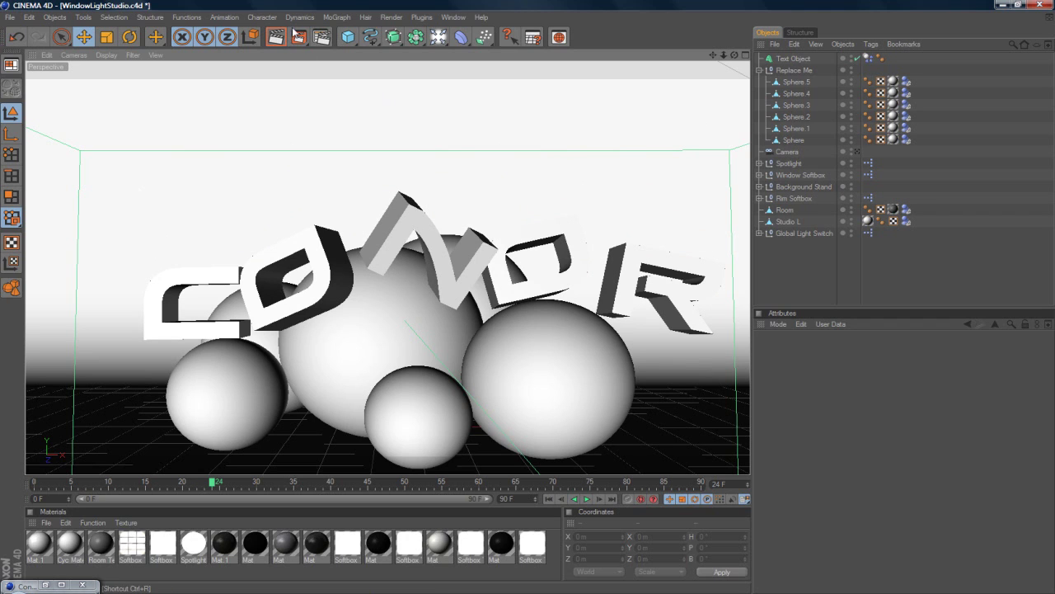
# Set the Global Illumination irradiance cache's Stochastic Samples and Record Density to Low in the render settings and render the active view.
pyautogui.click(340, 20)
pyautogui.moveTo(392, 17)
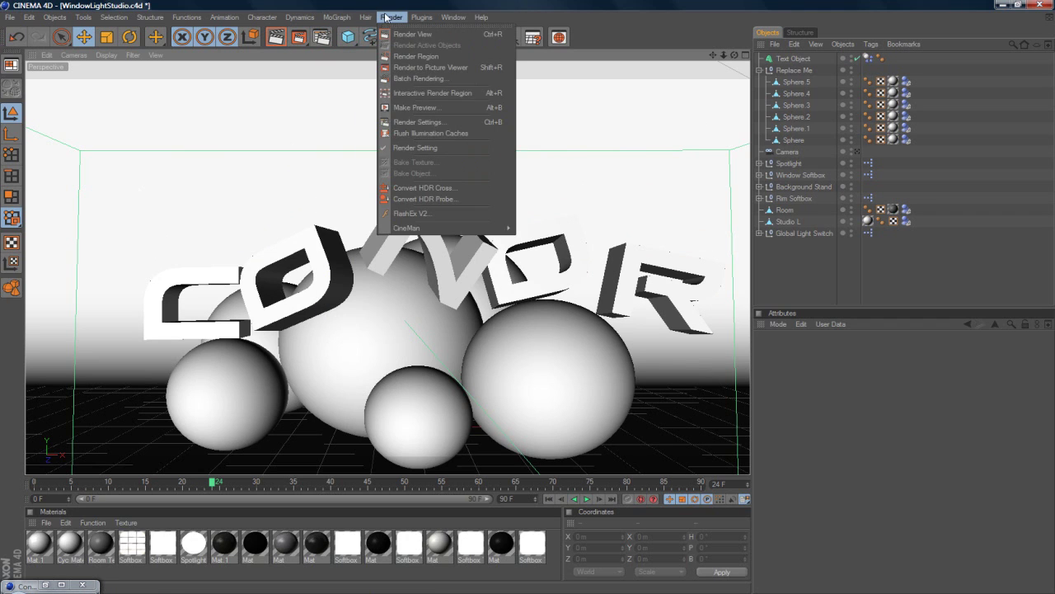
pyautogui.click(419, 122)
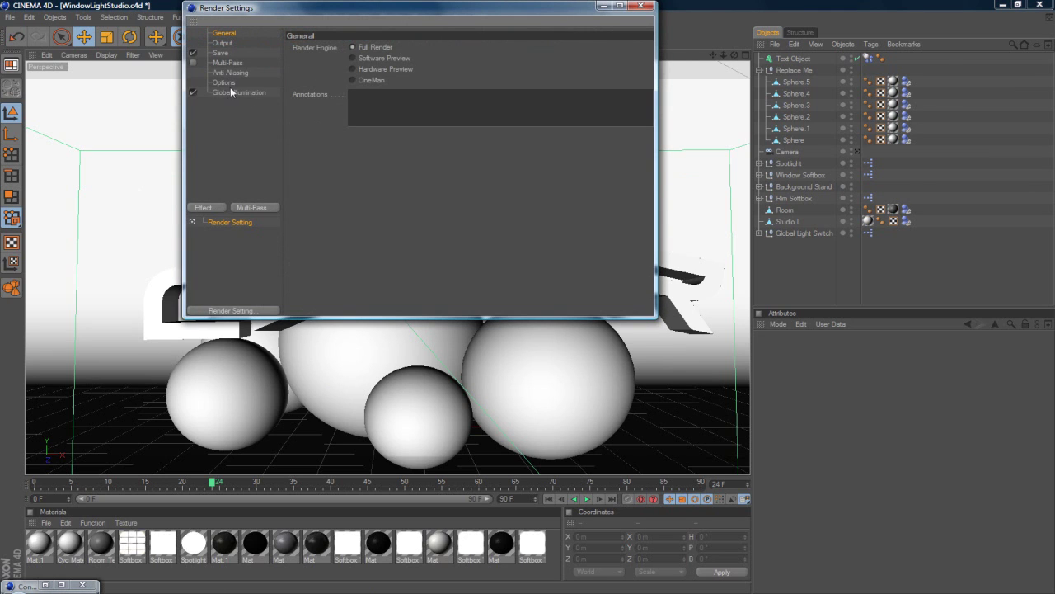
pyautogui.click(233, 93)
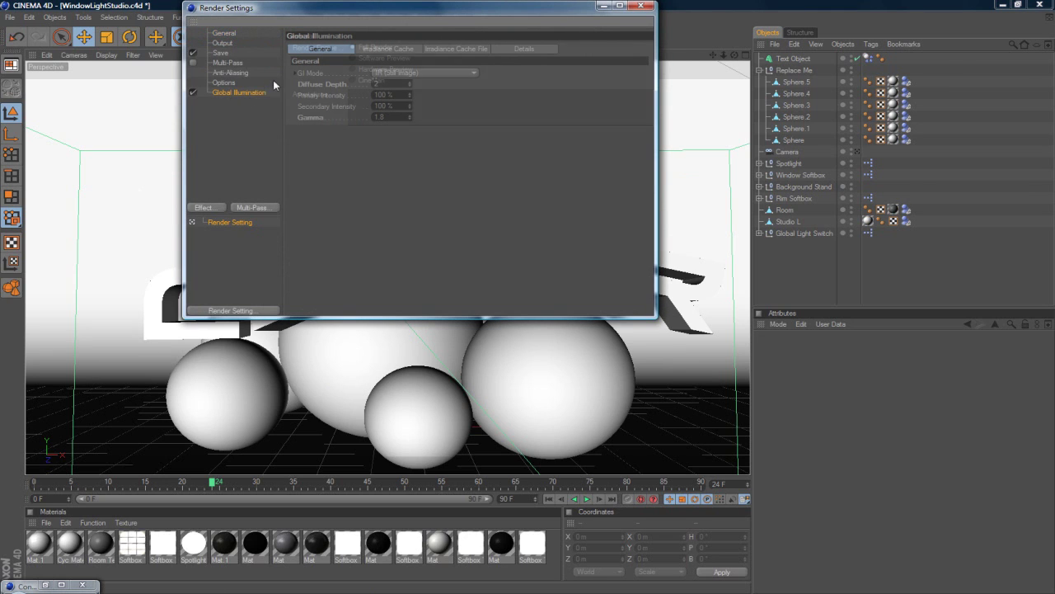
pyautogui.click(391, 49)
pyautogui.click(395, 73)
pyautogui.click(402, 108)
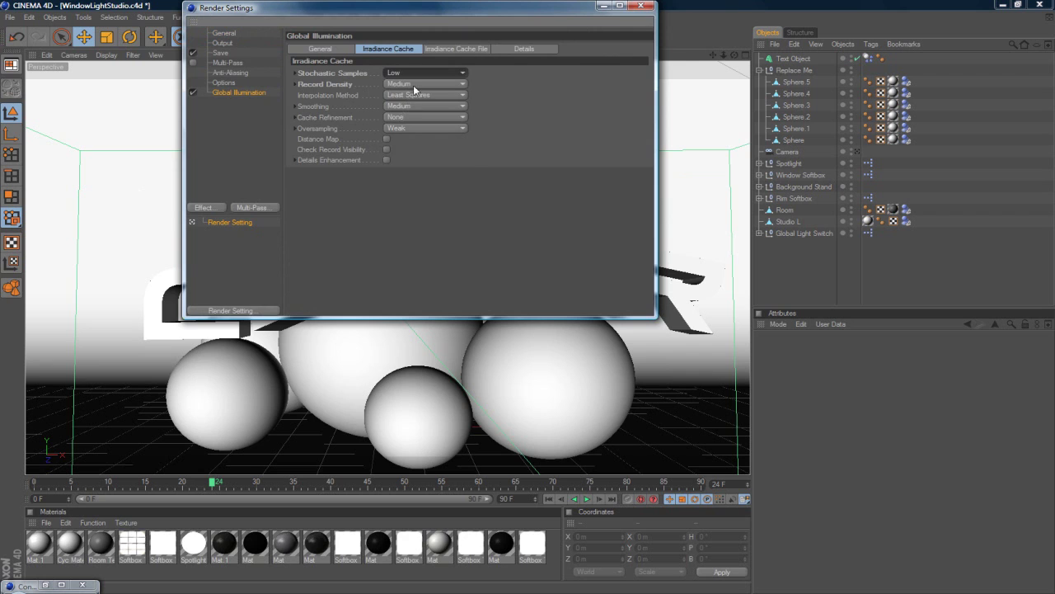
pyautogui.click(413, 85)
pyautogui.click(408, 116)
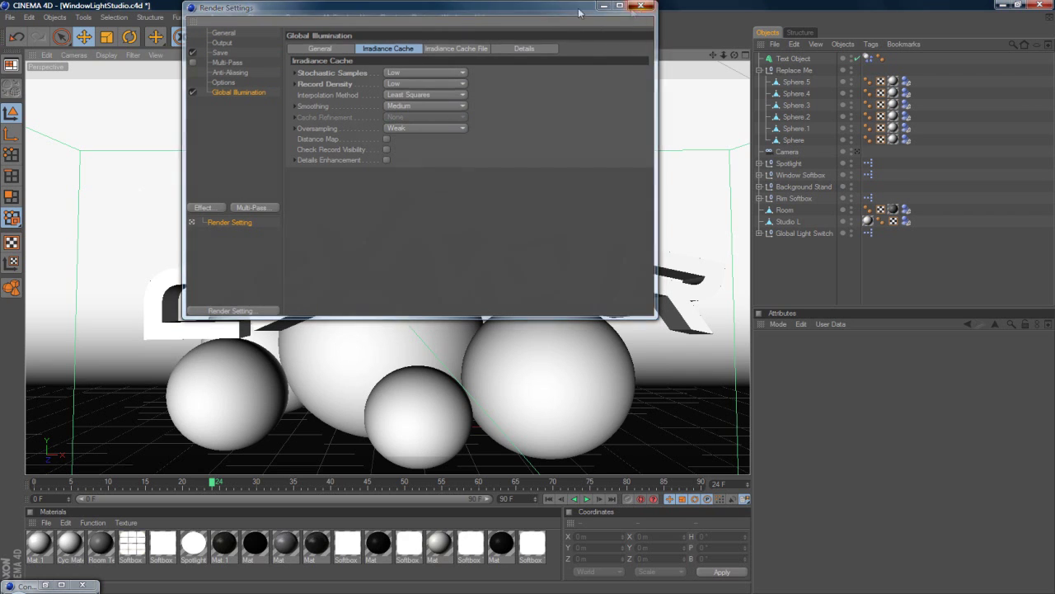
pyautogui.click(641, 6)
pyautogui.click(277, 37)
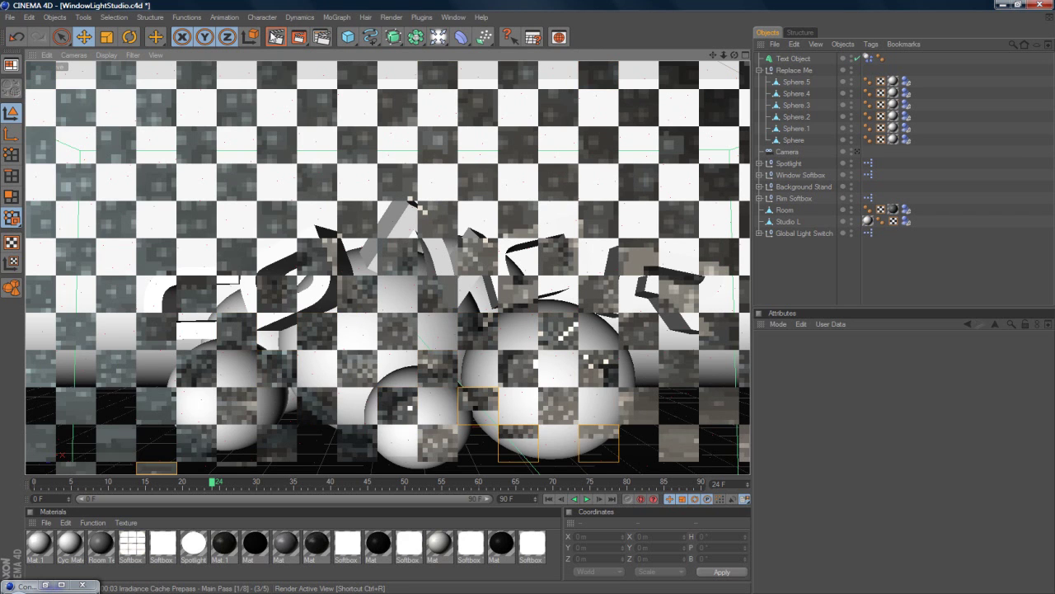
# Minimize Cinema 4D, the Firefox window and the Content Browser to view the finished desktop background.
pyautogui.click(1011, 5)
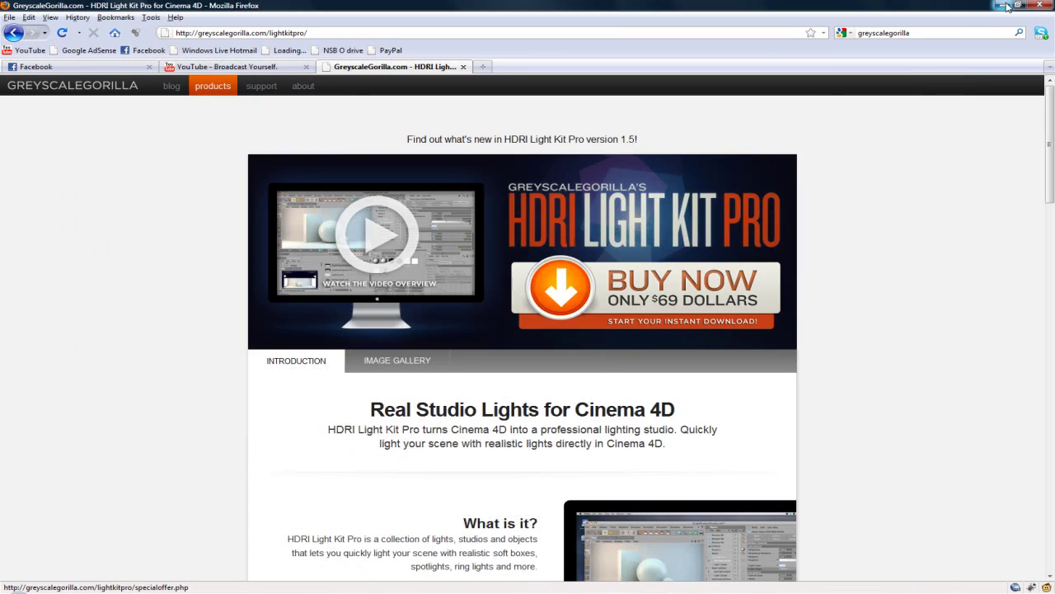
pyautogui.click(1008, 6)
pyautogui.moveTo(2, 134); pyautogui.dragTo(440, 5)
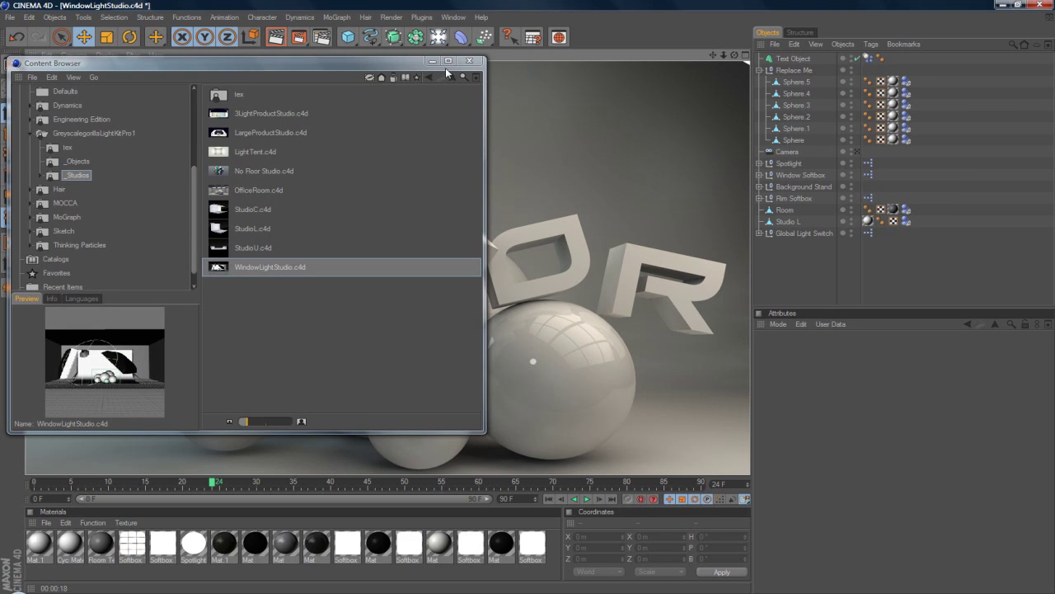
pyautogui.click(429, 61)
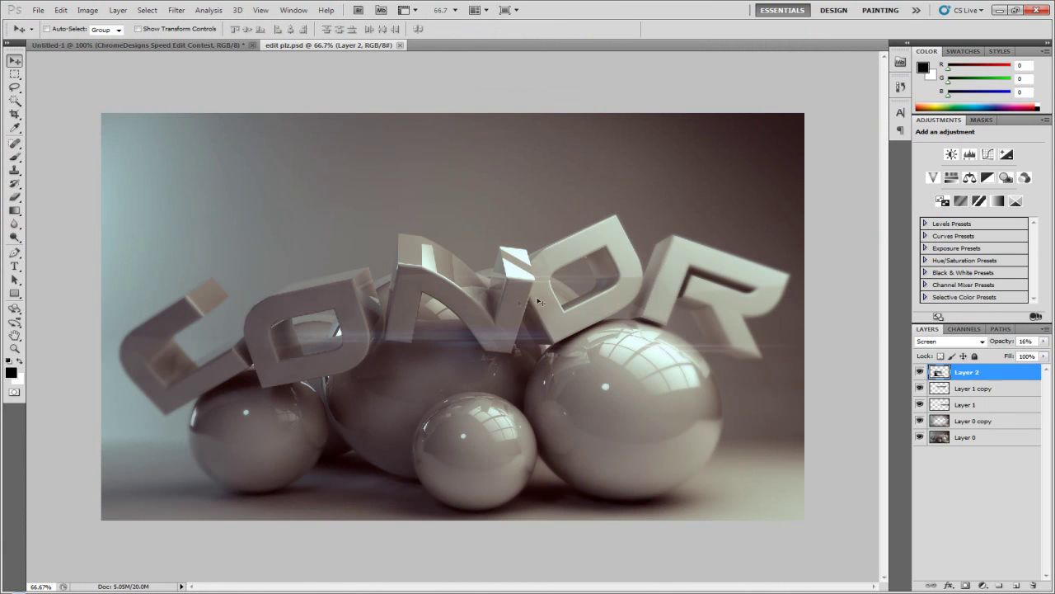
# In Photoshop, examine the layers of edit plz.psd from Layer 0 up to Layer 2, selecting the Eraser tool, and return to the desktop.
pyautogui.click(998, 437)
pyautogui.click(998, 422)
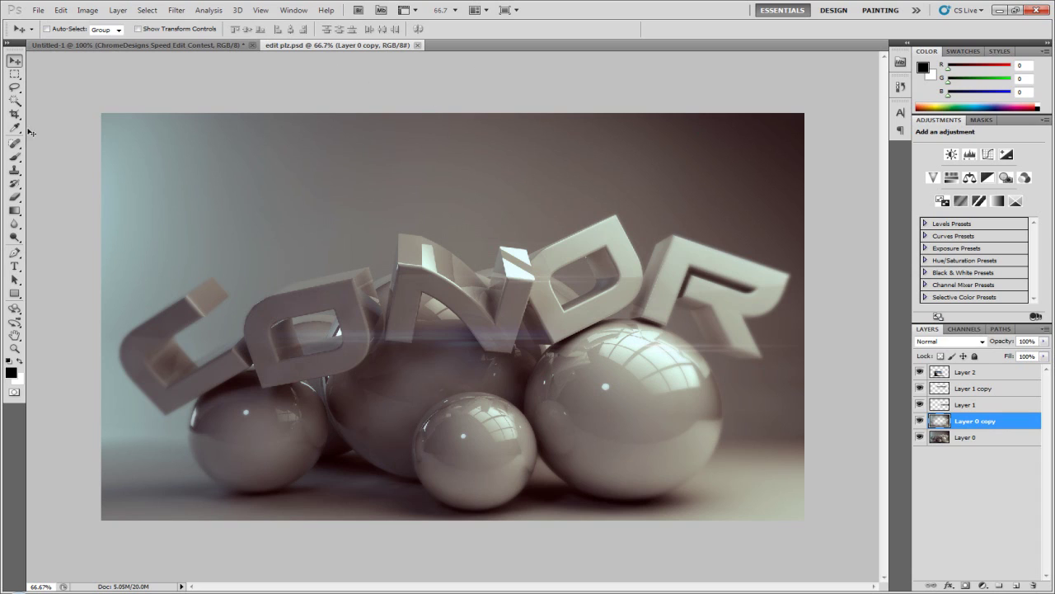
pyautogui.click(16, 197)
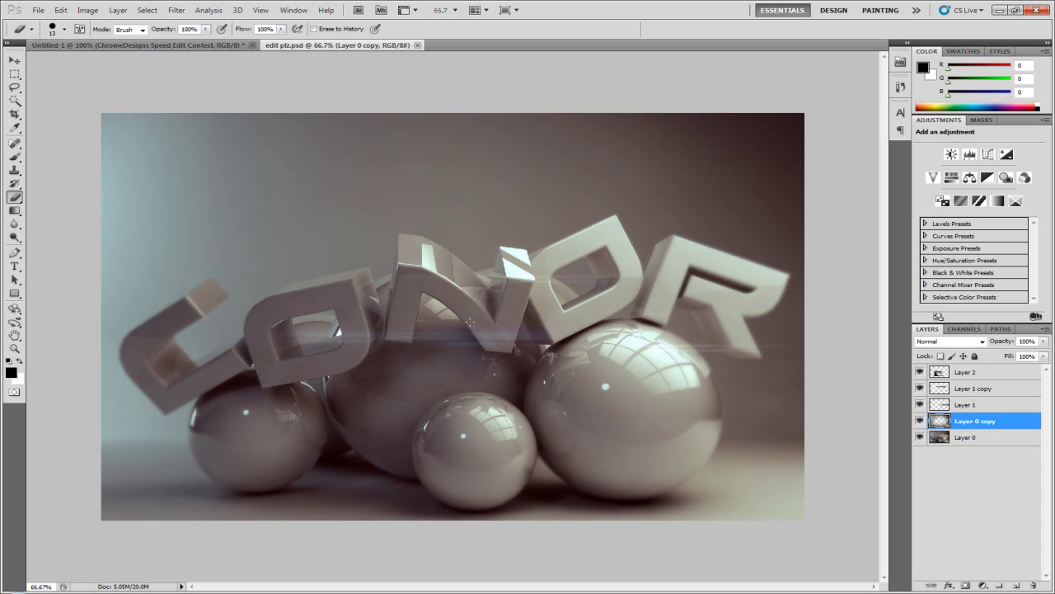
pyautogui.click(992, 406)
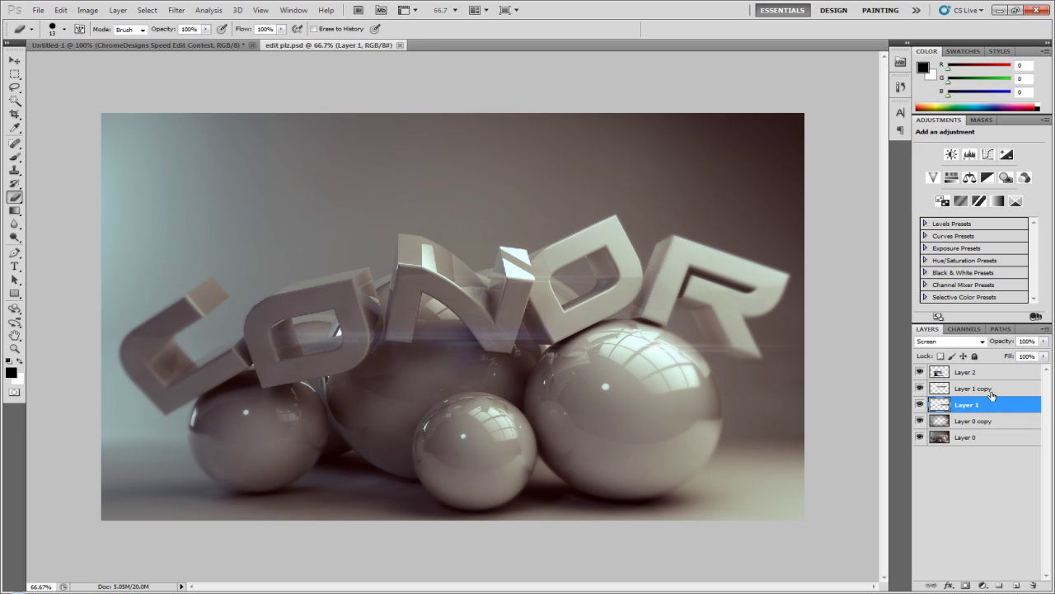
pyautogui.click(987, 386)
pyautogui.click(987, 375)
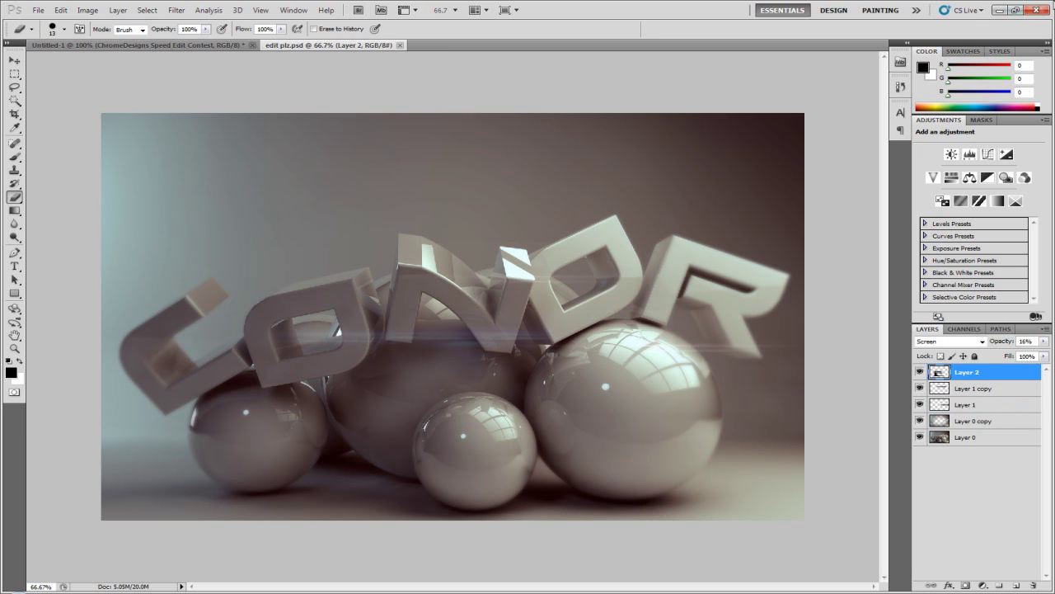
pyautogui.click(999, 11)
pyautogui.click(1006, 6)
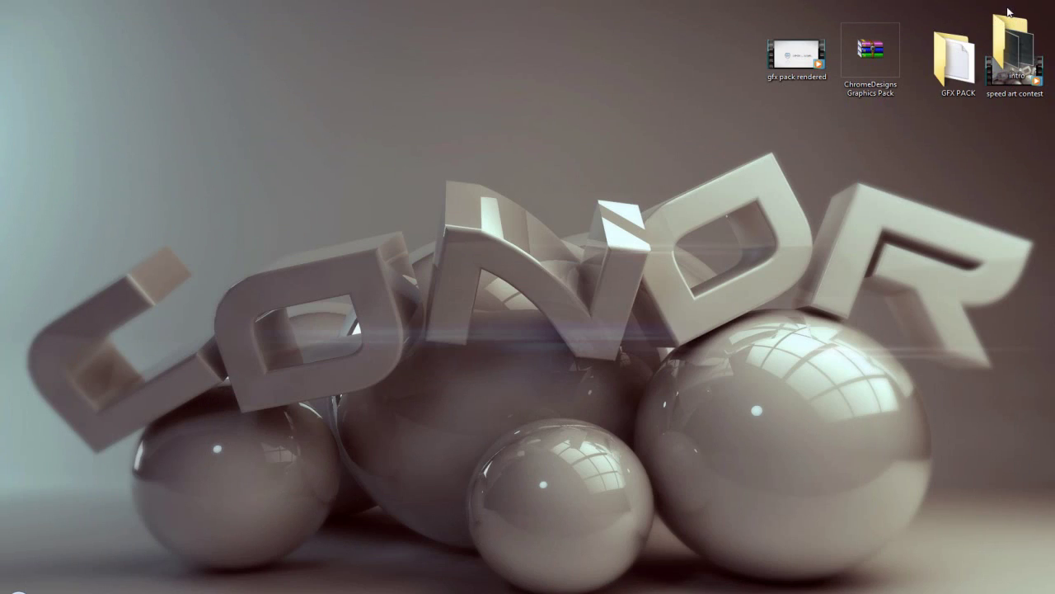
# Bring up the HDRI Light Kit Pro page in Firefox to view it and return to the desktop.
pyautogui.click(455, 593)
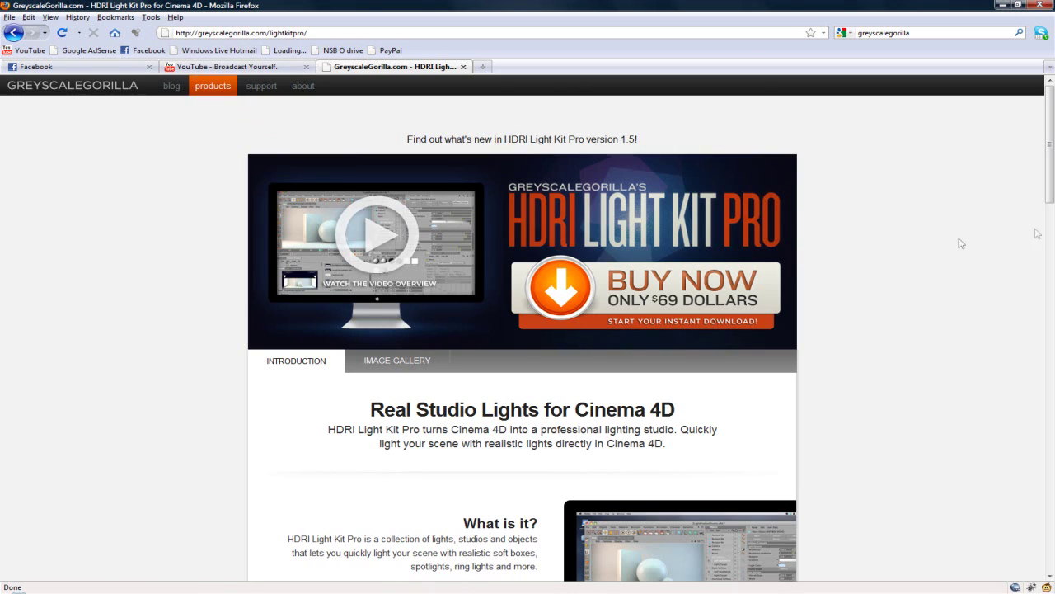
pyautogui.moveTo(1053, 186); pyautogui.dragTo(1027, 113)
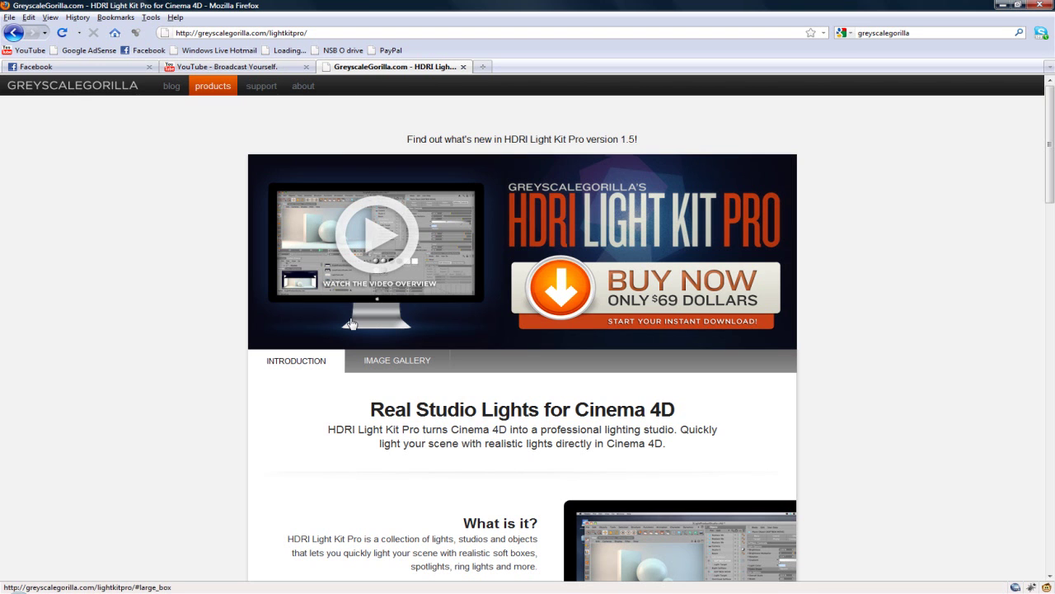
pyautogui.click(1006, 6)
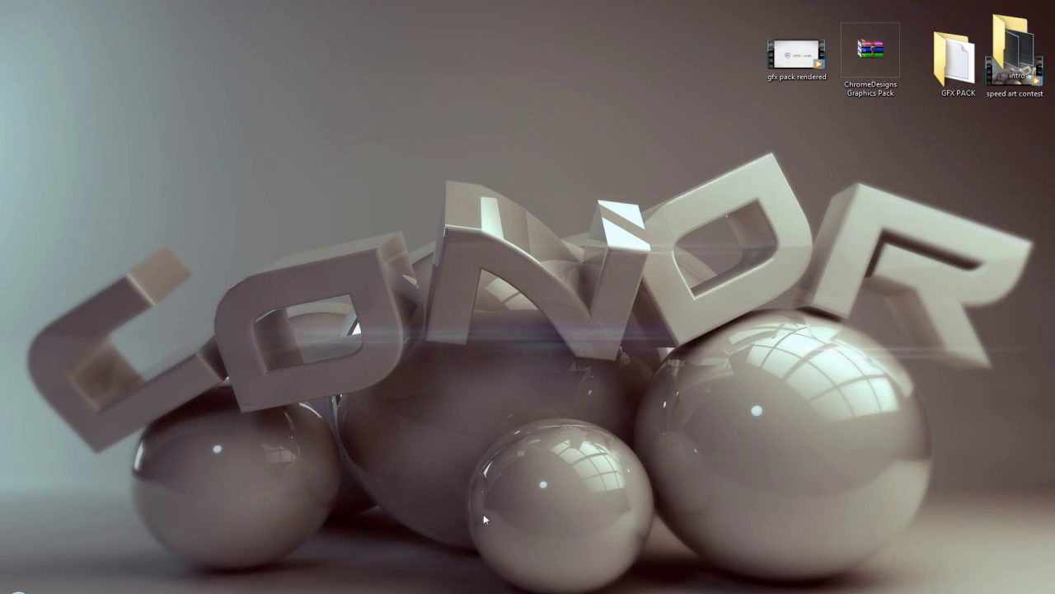